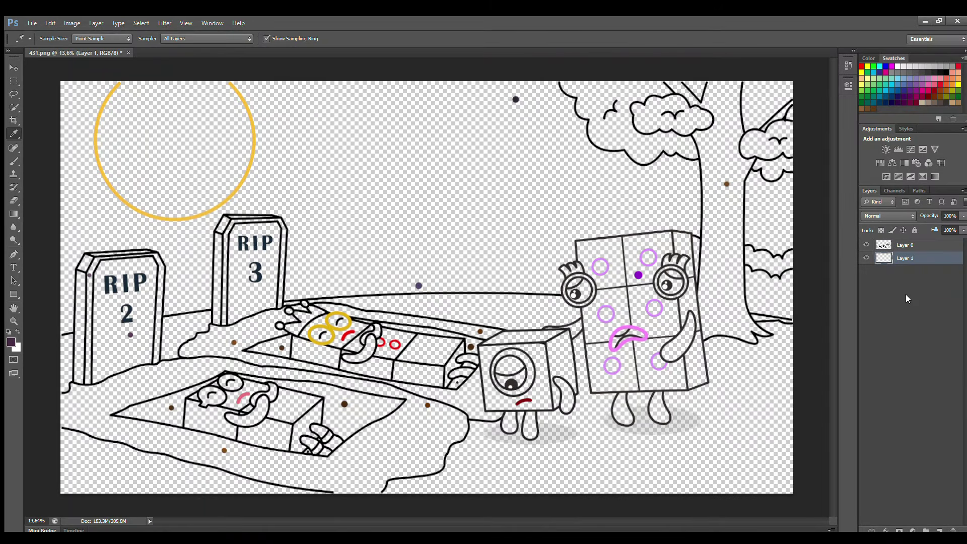
Step: Sample the dark red of the one-eyed cube's mouth and paint its legs and arm with it on Layer 1
{"action": "scroll", "coordinate": [636, 406], "scroll_direction": "up", "scroll_amount": 1}
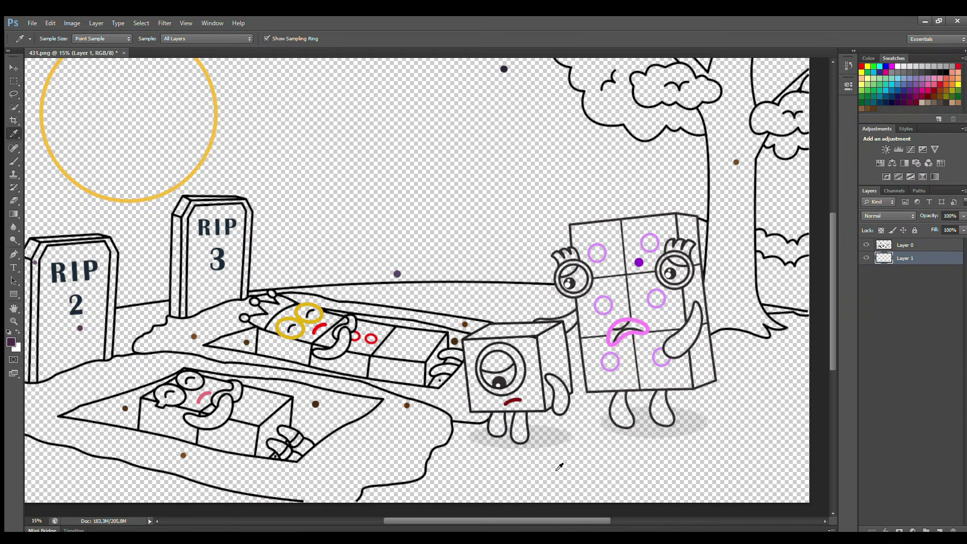
{"action": "scroll", "coordinate": [518, 468], "scroll_direction": "up", "scroll_amount": 1}
{"action": "scroll", "coordinate": [478, 475], "scroll_direction": "up", "scroll_amount": 1}
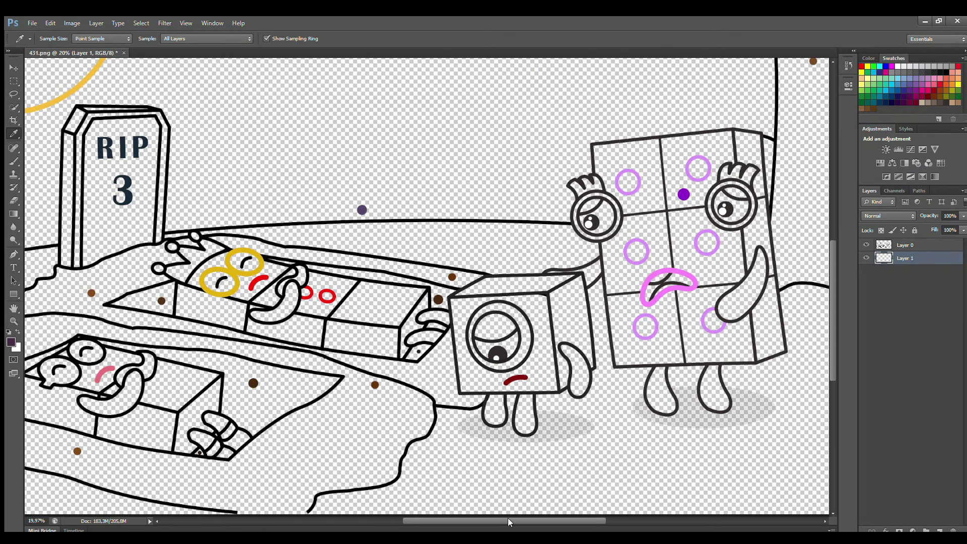
{"action": "left_click_drag", "start_coordinate": [509, 522], "coordinate": [503, 522]}
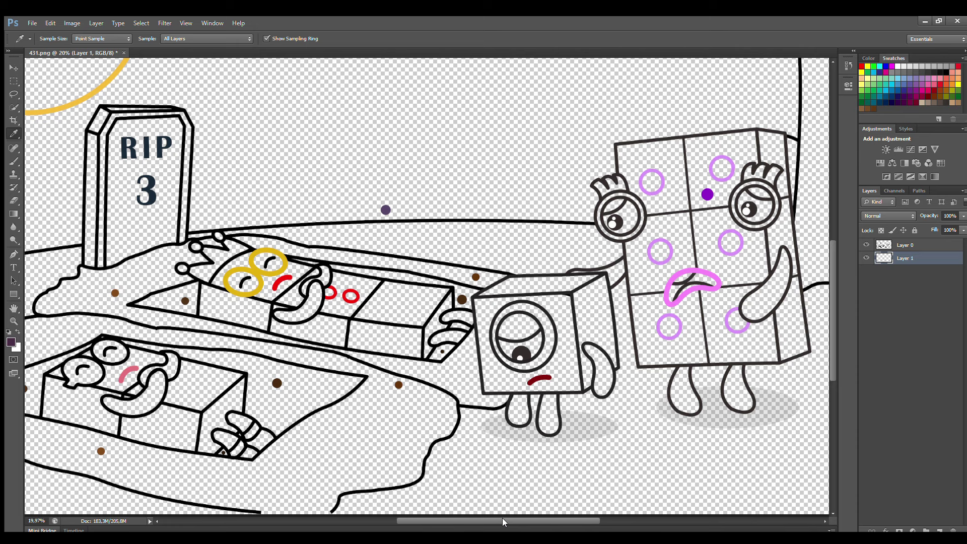
{"action": "left_click", "coordinate": [538, 380]}
{"action": "key", "text": "b"}
{"action": "mouse_move", "coordinate": [517, 399]}
{"action": "left_mouse_down"}
{"action": "mouse_move", "coordinate": [511, 418]}
{"action": "mouse_move", "coordinate": [523, 424]}
{"action": "mouse_move", "coordinate": [524, 398]}
{"action": "mouse_move", "coordinate": [520, 412]}
{"action": "left_mouse_up"}
{"action": "mouse_move", "coordinate": [548, 397]}
{"action": "left_mouse_down"}
{"action": "mouse_move", "coordinate": [546, 432]}
{"action": "mouse_move", "coordinate": [557, 425]}
{"action": "mouse_move", "coordinate": [555, 398]}
{"action": "mouse_move", "coordinate": [549, 423]}
{"action": "left_mouse_up"}
{"action": "mouse_move", "coordinate": [588, 347]}
{"action": "left_mouse_down"}
{"action": "mouse_move", "coordinate": [609, 370]}
{"action": "mouse_move", "coordinate": [604, 392]}
{"action": "mouse_move", "coordinate": [596, 355]}
{"action": "mouse_move", "coordinate": [602, 385]}
{"action": "left_mouse_up"}
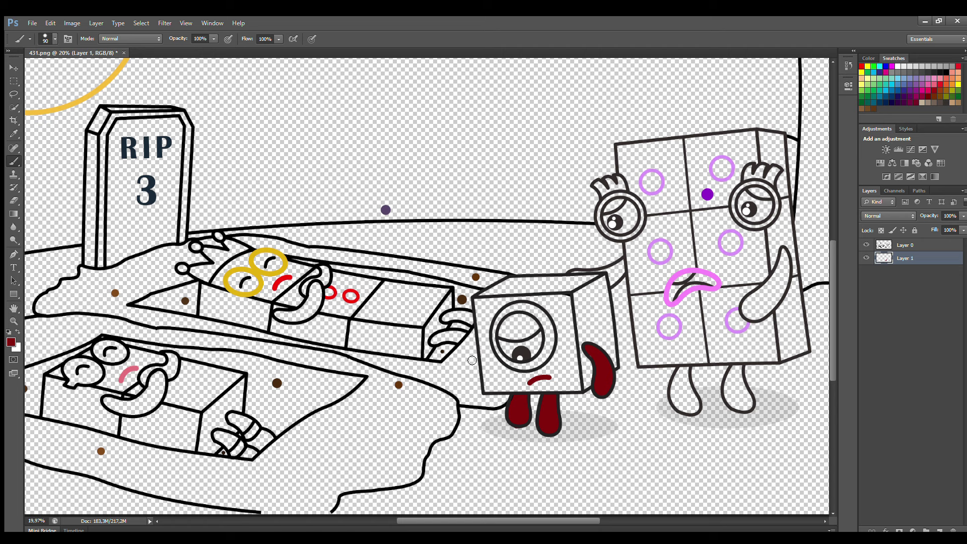
Step: Paint the white of the cube's eye and add translucent light blue tears along its lower edge on Layer 0
{"action": "left_click", "coordinate": [899, 66]}
{"action": "left_click", "coordinate": [901, 245]}
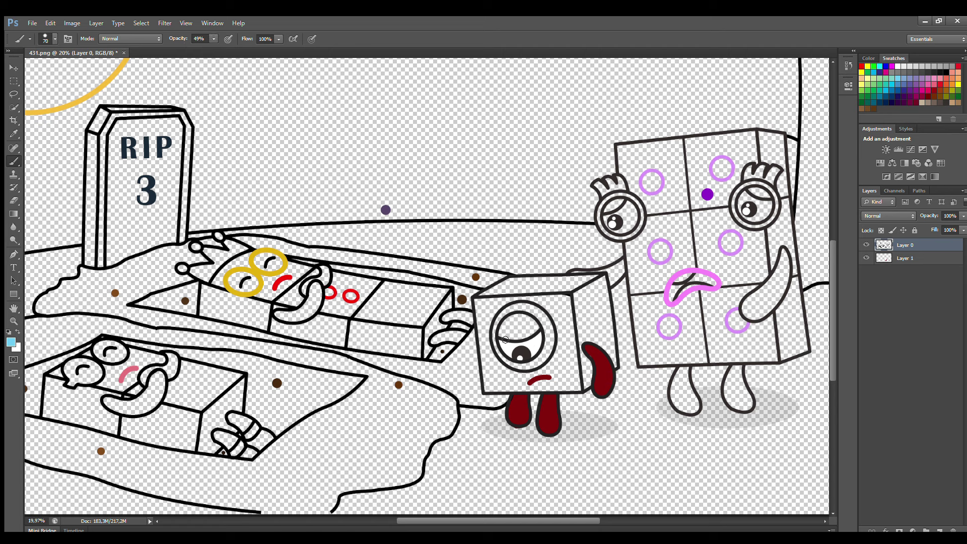
{"action": "left_click_drag", "start_coordinate": [512, 365], "coordinate": [534, 354]}
Step: Add a layer beneath Layer 1 and paint the cube's eyelid and eye rim dark red on it
{"action": "left_click", "coordinate": [940, 530], "text": "ctrl"}
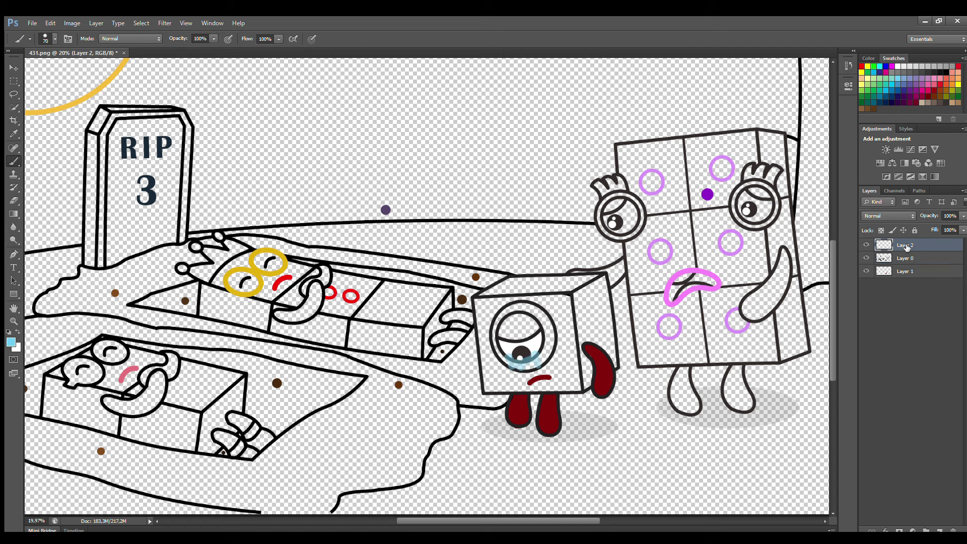
{"action": "left_click", "coordinate": [544, 420], "text": "alt"}
{"action": "mouse_move", "coordinate": [507, 319]}
{"action": "left_mouse_down"}
{"action": "mouse_move", "coordinate": [497, 344]}
{"action": "mouse_move", "coordinate": [523, 367]}
{"action": "mouse_move", "coordinate": [541, 364]}
{"action": "mouse_move", "coordinate": [554, 347]}
{"action": "mouse_move", "coordinate": [551, 323]}
{"action": "mouse_move", "coordinate": [517, 308]}
{"action": "mouse_move", "coordinate": [534, 320]}
{"action": "mouse_move", "coordinate": [544, 353]}
{"action": "mouse_move", "coordinate": [529, 328]}
{"action": "left_mouse_up"}
{"action": "key", "text": "i"}
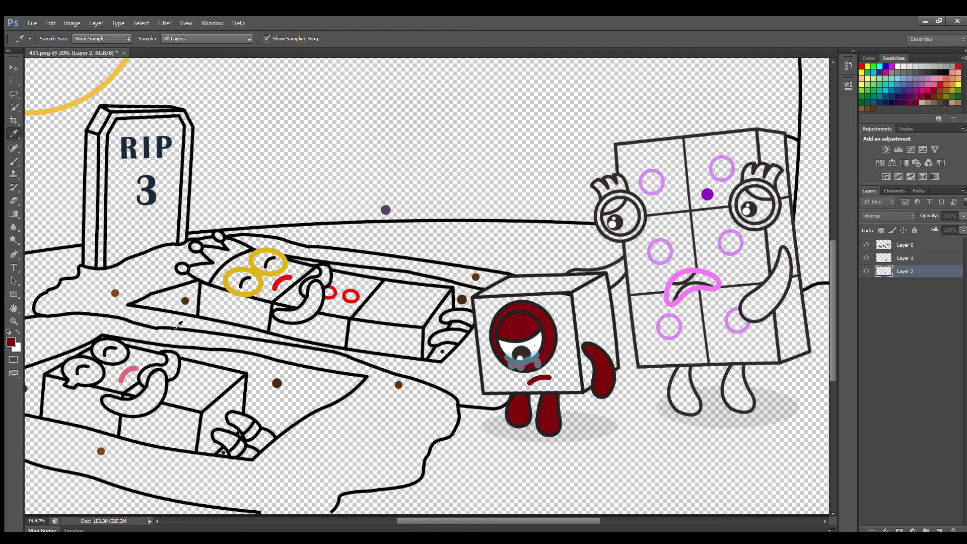
{"action": "key", "text": "b"}
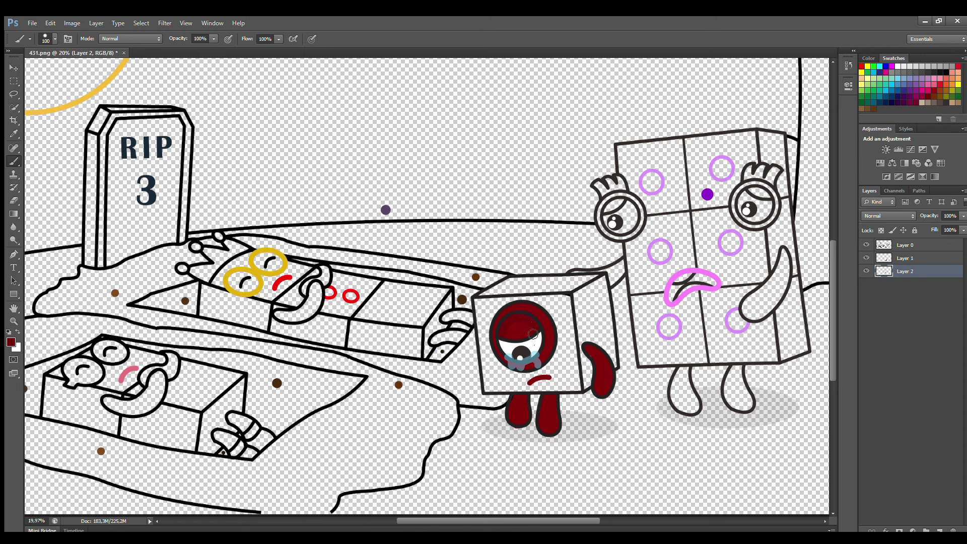
Step: Paint the cube's front face bright red and its top and side faces darker red, using a new layer for each shade
{"action": "left_click", "coordinate": [939, 531]}
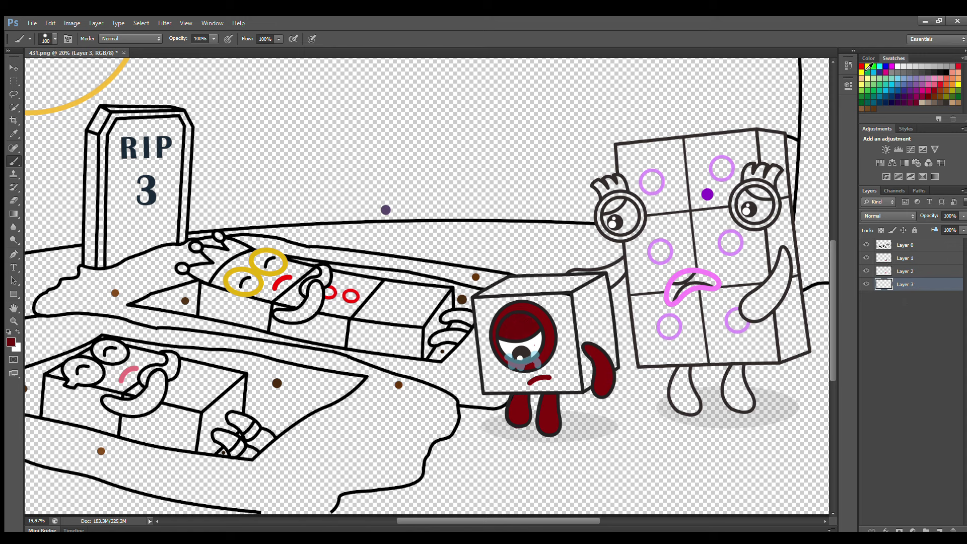
{"action": "mouse_move", "coordinate": [481, 306]}
{"action": "left_mouse_down"}
{"action": "mouse_move", "coordinate": [486, 363]}
{"action": "mouse_move", "coordinate": [506, 388]}
{"action": "mouse_move", "coordinate": [575, 387]}
{"action": "mouse_move", "coordinate": [561, 298]}
{"action": "mouse_move", "coordinate": [511, 300]}
{"action": "mouse_move", "coordinate": [489, 317]}
{"action": "mouse_move", "coordinate": [506, 382]}
{"action": "mouse_move", "coordinate": [550, 316]}
{"action": "left_mouse_up"}
{"action": "key", "text": "bracketright"}
{"action": "key", "text": "bracketright"}
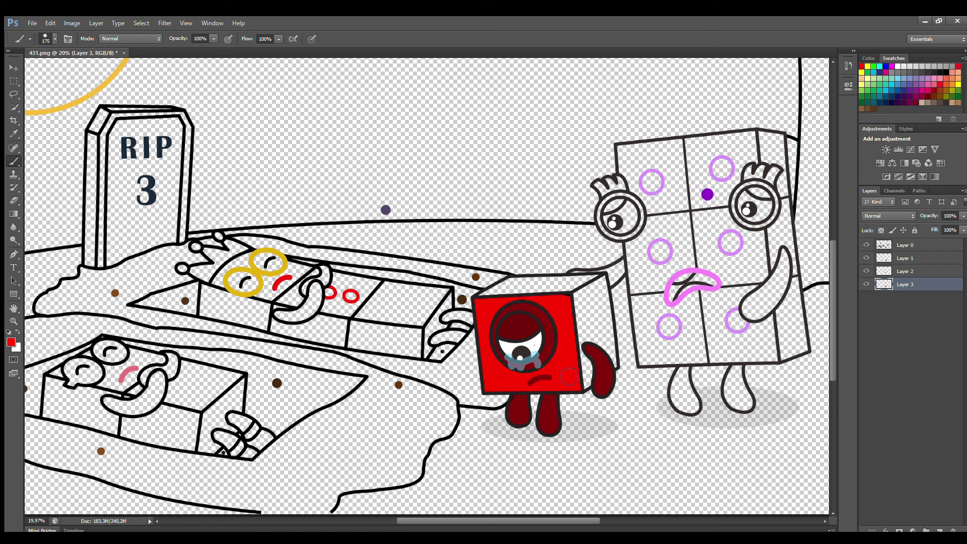
{"action": "left_click", "coordinate": [939, 530]}
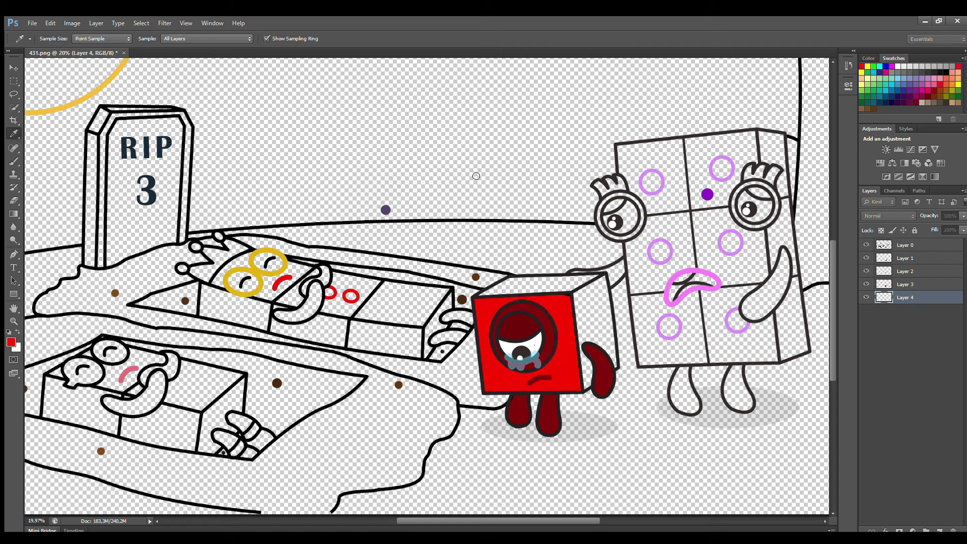
{"action": "mouse_move", "coordinate": [496, 301]}
{"action": "left_mouse_down"}
{"action": "mouse_move", "coordinate": [516, 289]}
{"action": "mouse_move", "coordinate": [604, 286]}
{"action": "mouse_move", "coordinate": [614, 368]}
{"action": "mouse_move", "coordinate": [590, 383]}
{"action": "mouse_move", "coordinate": [600, 353]}
{"action": "mouse_move", "coordinate": [565, 299]}
{"action": "mouse_move", "coordinate": [589, 368]}
{"action": "mouse_move", "coordinate": [580, 322]}
{"action": "left_mouse_up"}
Step: Fill the six circles on the tall block character with their light purple outline colour on Layer 1
{"action": "left_click", "coordinate": [904, 258]}
{"action": "key", "text": "i"}
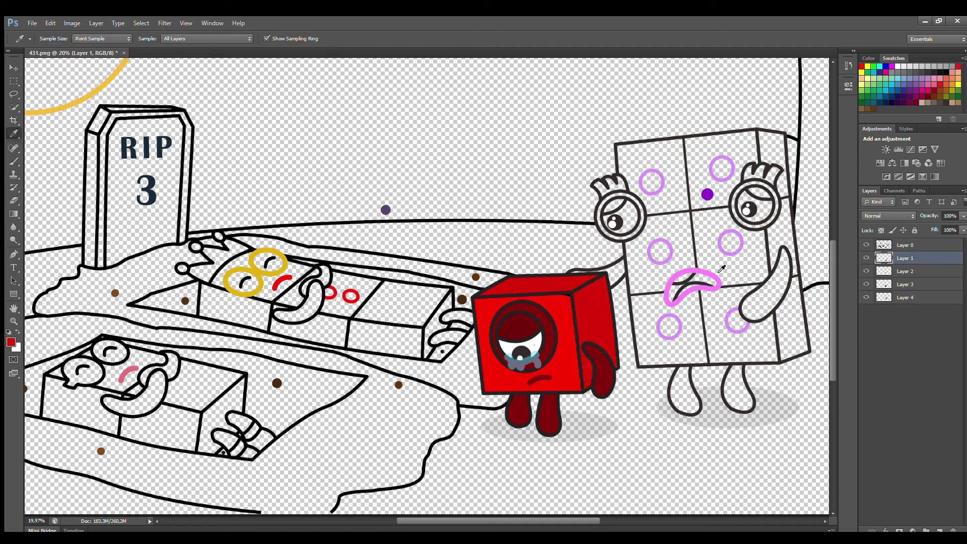
{"action": "key", "text": "b"}
{"action": "left_click_drag", "start_coordinate": [732, 247], "coordinate": [734, 244]}
{"action": "left_click_drag", "start_coordinate": [662, 249], "coordinate": [660, 251]}
{"action": "left_click_drag", "start_coordinate": [667, 324], "coordinate": [668, 327]}
{"action": "left_click_drag", "start_coordinate": [739, 318], "coordinate": [739, 322]}
{"action": "left_click_drag", "start_coordinate": [721, 170], "coordinate": [727, 167]}
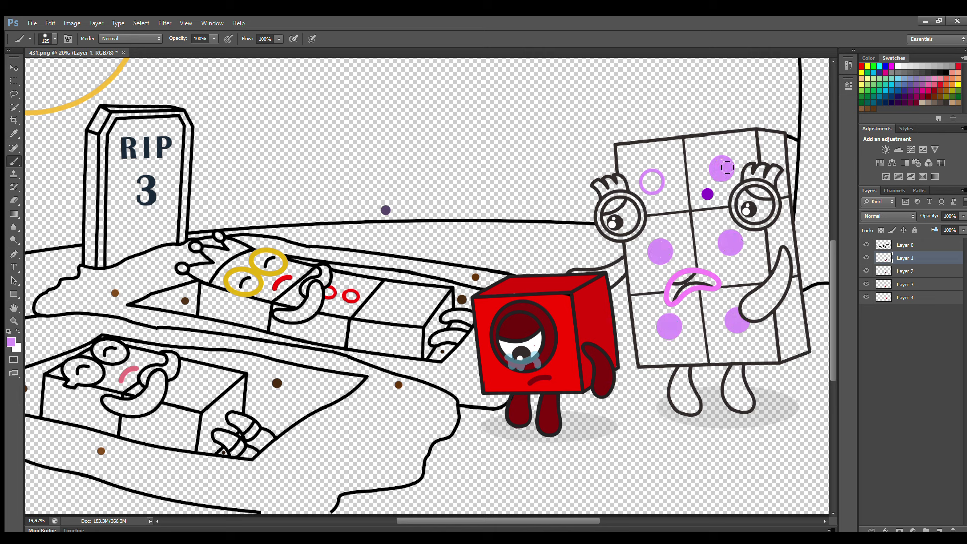
{"action": "left_click_drag", "start_coordinate": [652, 179], "coordinate": [659, 181]}
Step: Paint the whites of the tall block character's eyes and add light blue tears inside both
{"action": "key", "text": "bracketleft"}
{"action": "key", "text": "bracketleft"}
{"action": "key", "text": "x"}
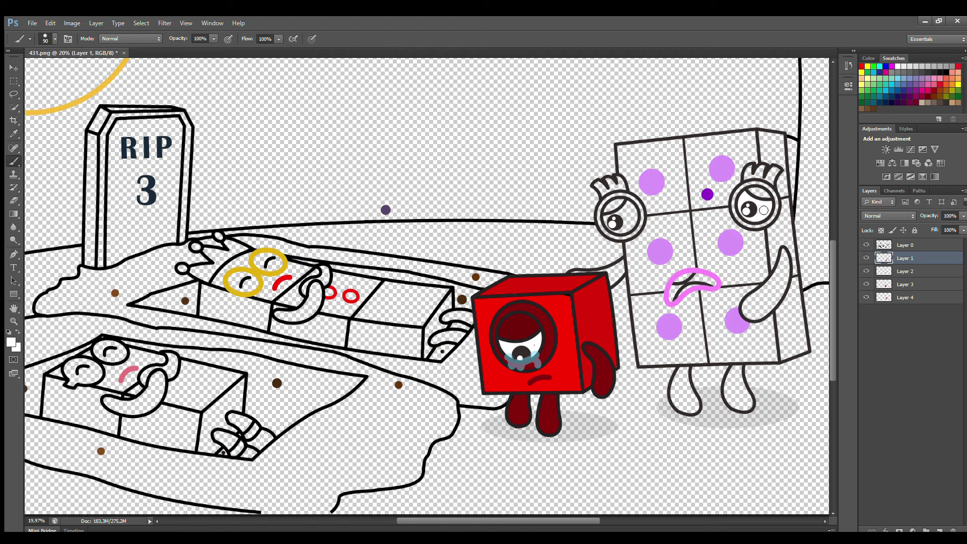
{"action": "mouse_move", "coordinate": [624, 231]}
{"action": "left_mouse_down"}
{"action": "mouse_move", "coordinate": [633, 214]}
{"action": "mouse_move", "coordinate": [619, 222]}
{"action": "left_mouse_up"}
{"action": "left_click", "coordinate": [892, 83]}
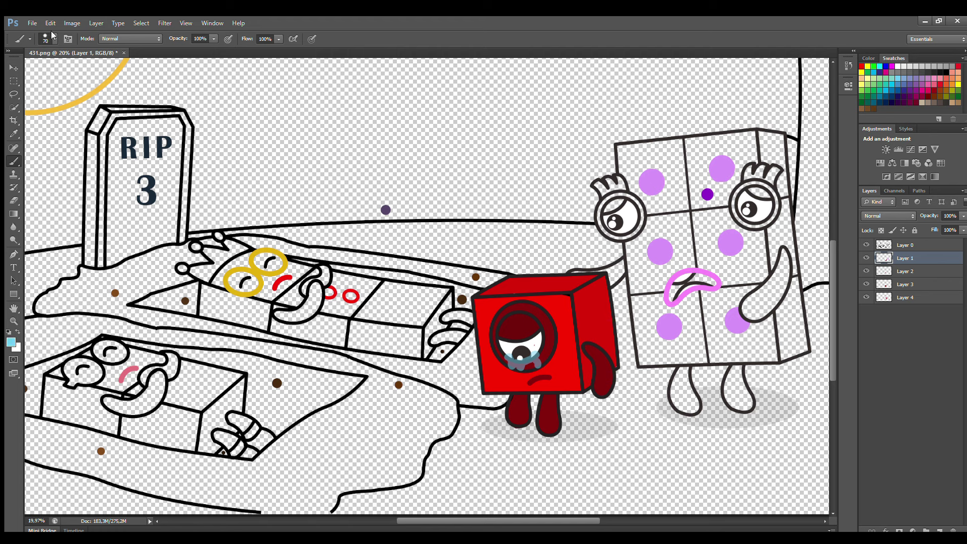
{"action": "left_click_drag", "start_coordinate": [617, 228], "coordinate": [618, 229]}
{"action": "left_click_drag", "start_coordinate": [744, 214], "coordinate": [749, 216]}
Step: Sample the red of the cube's side face and paint the tall block character's arms and legs dark red
{"action": "key", "text": "i"}
{"action": "left_click", "coordinate": [586, 307]}
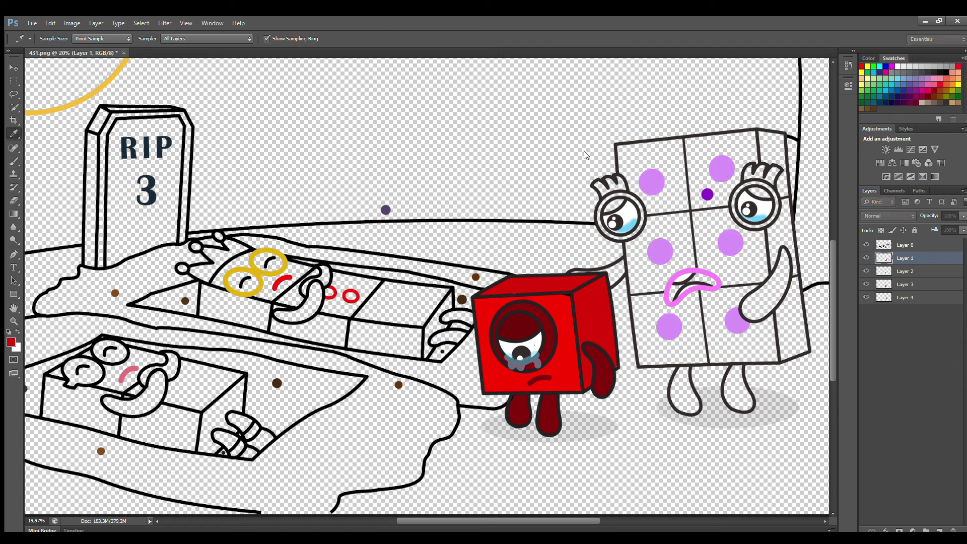
{"action": "key", "text": "b"}
{"action": "left_click_drag", "start_coordinate": [604, 272], "coordinate": [621, 270]}
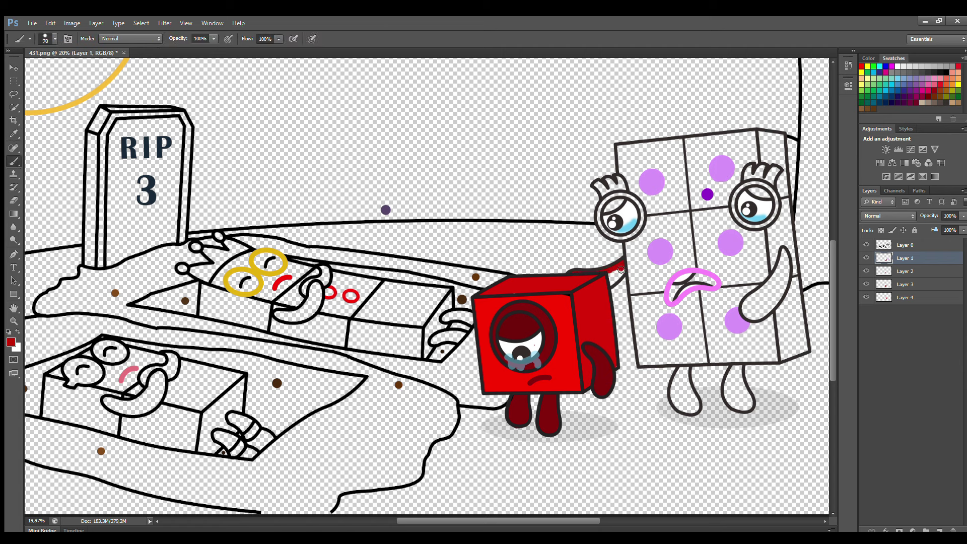
{"action": "mouse_move", "coordinate": [778, 282]}
{"action": "left_mouse_down"}
{"action": "mouse_move", "coordinate": [784, 252]}
{"action": "mouse_move", "coordinate": [745, 318]}
{"action": "mouse_move", "coordinate": [781, 290]}
{"action": "mouse_move", "coordinate": [786, 264]}
{"action": "mouse_move", "coordinate": [752, 310]}
{"action": "left_mouse_up"}
{"action": "mouse_move", "coordinate": [743, 355]}
{"action": "left_mouse_down"}
{"action": "mouse_move", "coordinate": [729, 380]}
{"action": "mouse_move", "coordinate": [730, 400]}
{"action": "mouse_move", "coordinate": [746, 410]}
{"action": "mouse_move", "coordinate": [741, 372]}
{"action": "mouse_move", "coordinate": [742, 403]}
{"action": "left_mouse_up"}
{"action": "mouse_move", "coordinate": [681, 368]}
{"action": "left_mouse_down"}
{"action": "mouse_move", "coordinate": [675, 384]}
{"action": "mouse_move", "coordinate": [694, 411]}
{"action": "mouse_move", "coordinate": [685, 371]}
{"action": "mouse_move", "coordinate": [688, 397]}
{"action": "left_mouse_up"}
Step: Fill the inside of the tall block character's mouth with the near-black outline colour on Layer 2
{"action": "left_click", "coordinate": [905, 271]}
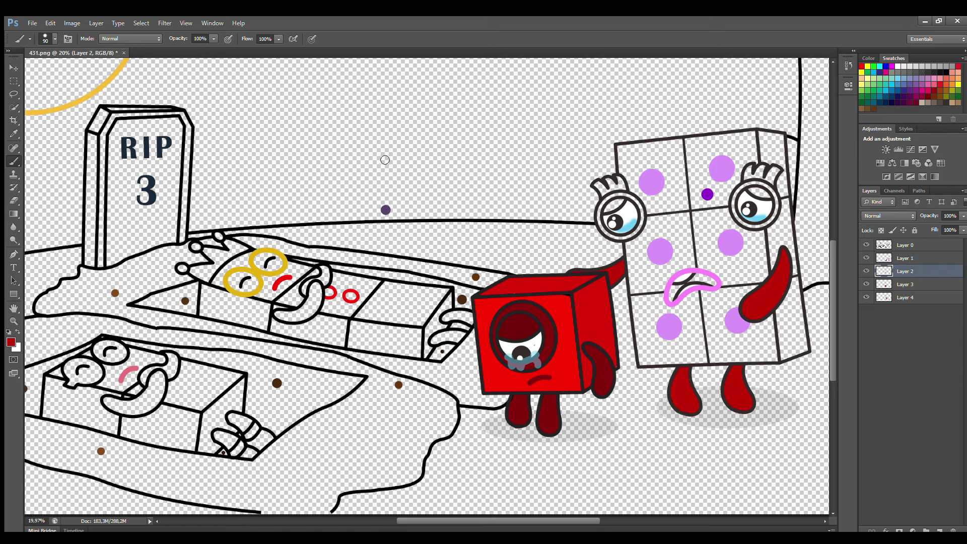
{"action": "left_click", "coordinate": [693, 286], "text": "alt"}
{"action": "left_click", "coordinate": [672, 294]}
{"action": "left_click_drag", "start_coordinate": [673, 293], "coordinate": [711, 284]}
Step: Paint the tall block character's eyelashes, eyelids and eye rims bright red on Layer 2
{"action": "left_click", "coordinate": [860, 66]}
{"action": "left_click_drag", "start_coordinate": [604, 179], "coordinate": [616, 184]}
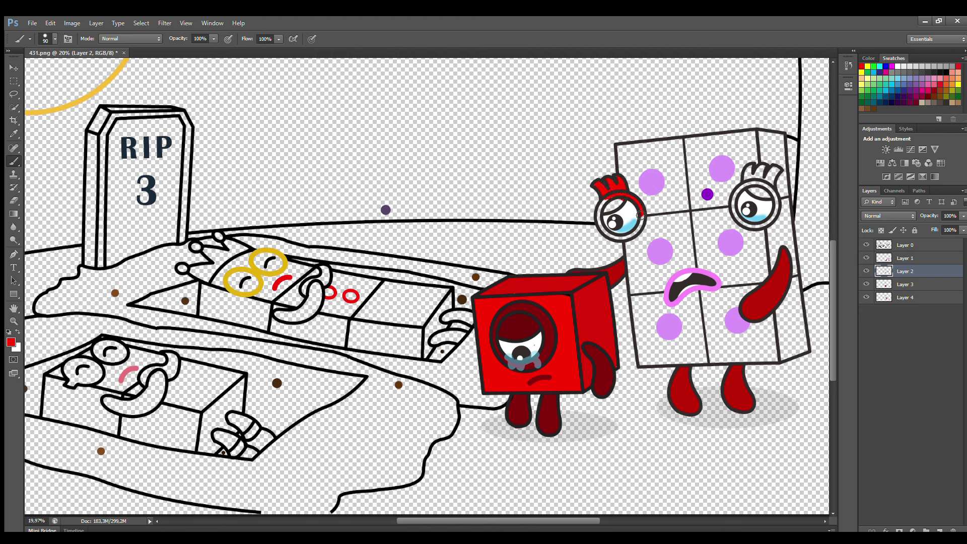
{"action": "mouse_move", "coordinate": [640, 215]}
{"action": "left_mouse_down"}
{"action": "mouse_move", "coordinate": [625, 236]}
{"action": "mouse_move", "coordinate": [613, 233]}
{"action": "mouse_move", "coordinate": [603, 222]}
{"action": "mouse_move", "coordinate": [609, 203]}
{"action": "left_mouse_up"}
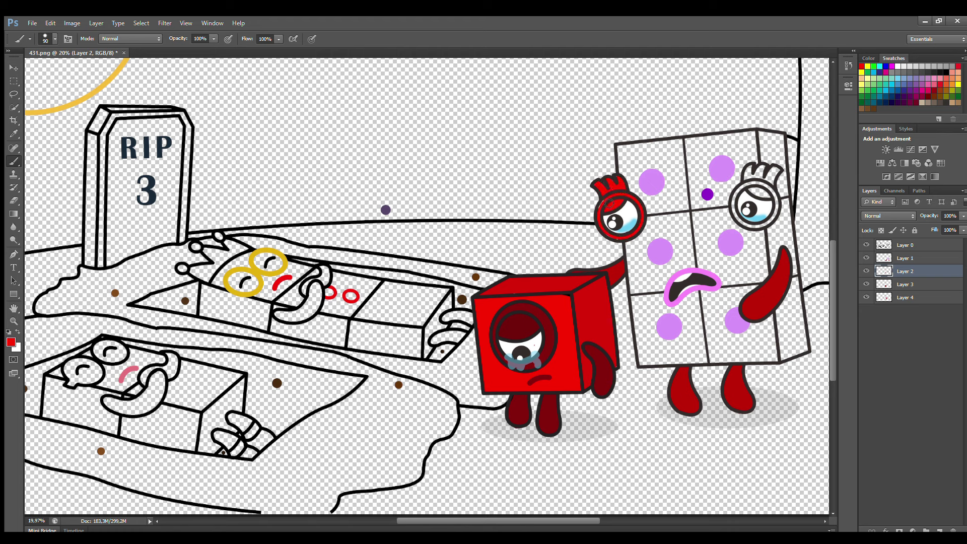
{"action": "mouse_move", "coordinate": [764, 168]}
{"action": "left_mouse_down"}
{"action": "mouse_move", "coordinate": [770, 221]}
{"action": "mouse_move", "coordinate": [750, 225]}
{"action": "mouse_move", "coordinate": [739, 198]}
{"action": "mouse_move", "coordinate": [758, 197]}
{"action": "left_mouse_up"}
Step: Sample the small purple reference dot and fill the tall block character's front face with it on Layer 3
{"action": "left_click", "coordinate": [913, 286]}
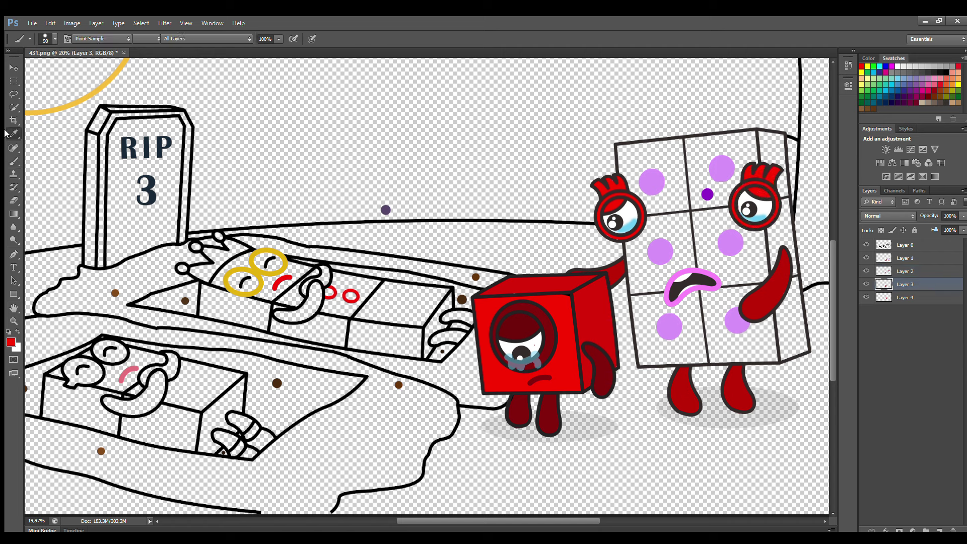
{"action": "left_click", "coordinate": [708, 194], "text": "alt"}
{"action": "key", "text": "bracketright"}
{"action": "key", "text": "bracketright"}
{"action": "mouse_move", "coordinate": [625, 152]}
{"action": "left_mouse_down"}
{"action": "mouse_move", "coordinate": [646, 364]}
{"action": "mouse_move", "coordinate": [774, 360]}
{"action": "mouse_move", "coordinate": [754, 137]}
{"action": "mouse_move", "coordinate": [631, 151]}
{"action": "mouse_move", "coordinate": [655, 175]}
{"action": "mouse_move", "coordinate": [640, 168]}
{"action": "mouse_move", "coordinate": [663, 355]}
{"action": "mouse_move", "coordinate": [762, 353]}
{"action": "mouse_move", "coordinate": [747, 151]}
{"action": "mouse_move", "coordinate": [750, 160]}
{"action": "mouse_move", "coordinate": [663, 177]}
{"action": "mouse_move", "coordinate": [674, 341]}
{"action": "mouse_move", "coordinate": [747, 283]}
{"action": "mouse_move", "coordinate": [686, 188]}
{"action": "mouse_move", "coordinate": [730, 290]}
{"action": "mouse_move", "coordinate": [700, 201]}
{"action": "left_mouse_up"}
{"action": "key", "text": "bracketright"}
{"action": "key", "text": "bracketright"}
{"action": "key", "text": "bracketright"}
{"action": "key", "text": "bracketright"}
{"action": "key", "text": "bracketright"}
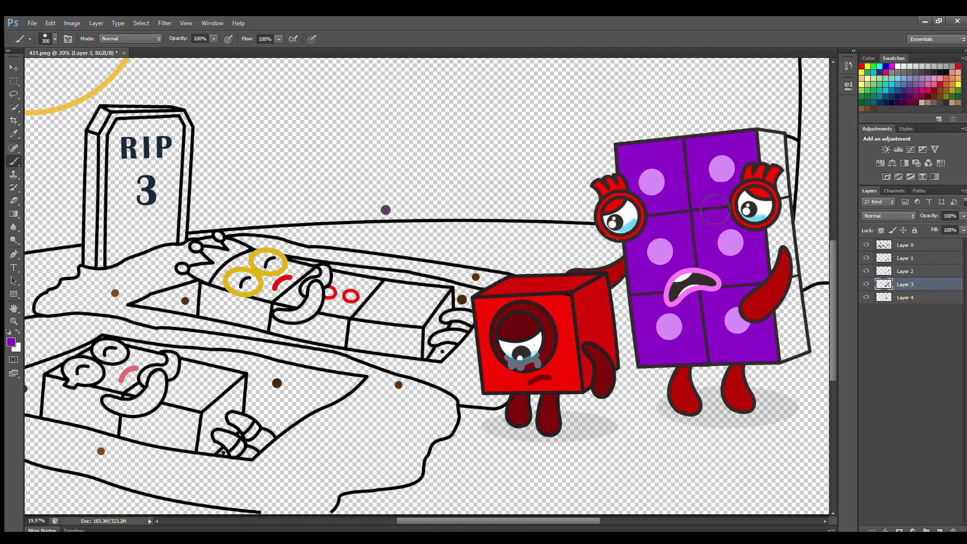
Step: Paint the tall block character's side face a darker purple on Layer 4
{"action": "left_click", "coordinate": [905, 297]}
{"action": "key", "text": "i"}
{"action": "key", "text": "b"}
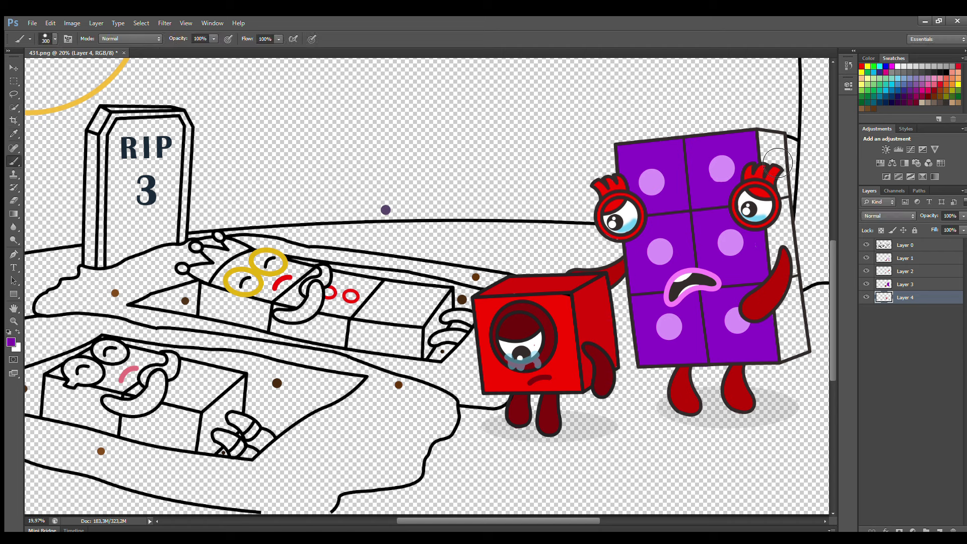
{"action": "mouse_move", "coordinate": [775, 151]}
{"action": "left_mouse_down"}
{"action": "mouse_move", "coordinate": [765, 139]}
{"action": "mouse_move", "coordinate": [781, 154]}
{"action": "mouse_move", "coordinate": [807, 354]}
{"action": "mouse_move", "coordinate": [763, 151]}
{"action": "left_mouse_up"}
{"action": "key", "text": "e"}
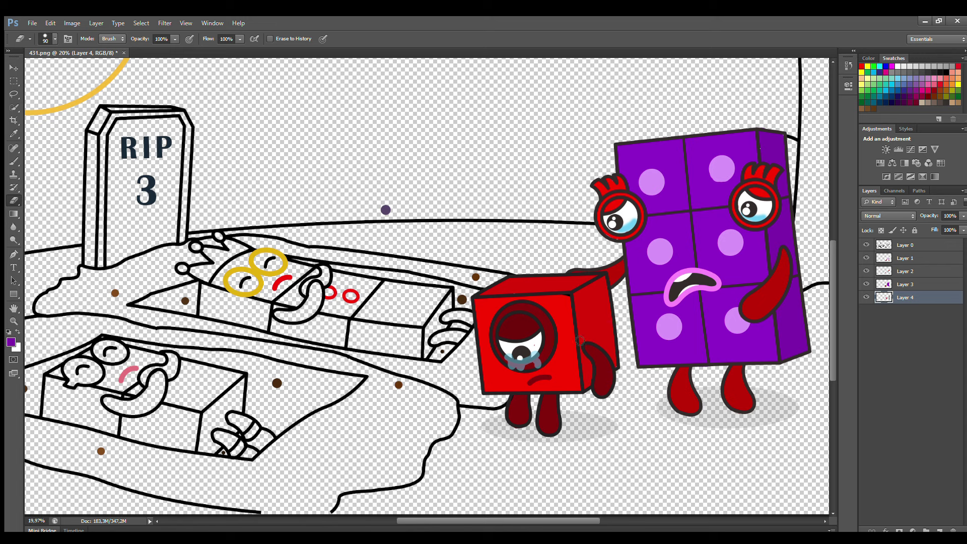
Step: Sample the dark yellow eye outline of the crowned character in the grave and fill both its eyes on Layer 1
{"action": "left_click", "coordinate": [905, 259]}
{"action": "key", "text": "i"}
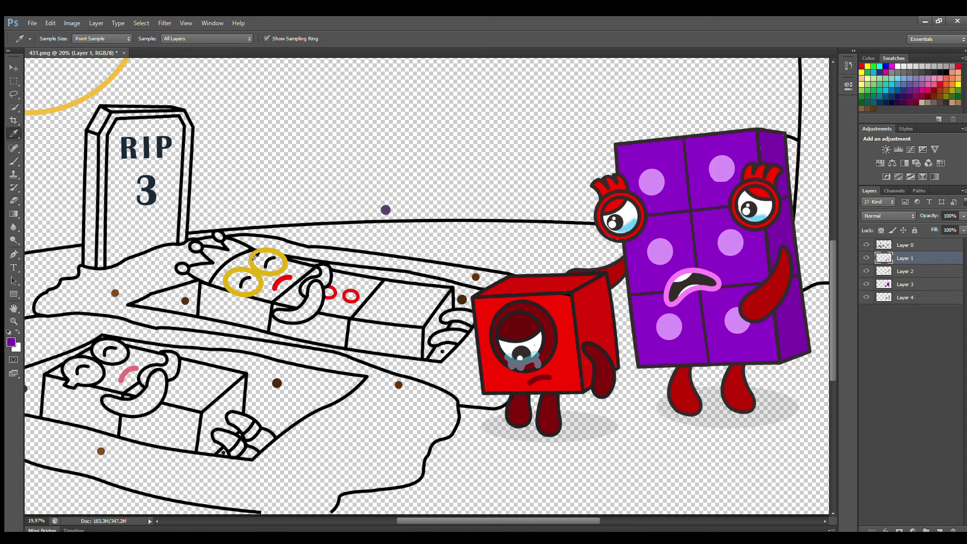
{"action": "left_click", "coordinate": [255, 253]}
{"action": "key", "text": "b"}
{"action": "mouse_move", "coordinate": [265, 276]}
{"action": "left_mouse_down"}
{"action": "mouse_move", "coordinate": [272, 261]}
{"action": "mouse_move", "coordinate": [237, 282]}
{"action": "mouse_move", "coordinate": [251, 287]}
{"action": "mouse_move", "coordinate": [229, 283]}
{"action": "left_mouse_up"}
Step: Sample the red of the crowned character's circles and paint its arms, circles, legs and crown with it on Layer 1
{"action": "key", "text": "i"}
{"action": "left_click", "coordinate": [329, 300]}
{"action": "key", "text": "b"}
{"action": "mouse_move", "coordinate": [277, 317]}
{"action": "left_mouse_down"}
{"action": "mouse_move", "coordinate": [304, 312]}
{"action": "mouse_move", "coordinate": [317, 288]}
{"action": "mouse_move", "coordinate": [301, 320]}
{"action": "left_mouse_up"}
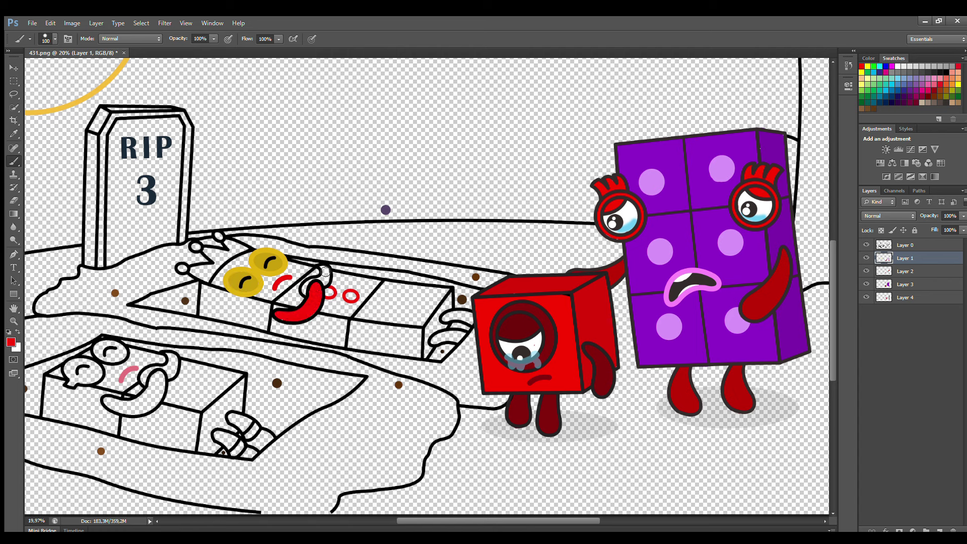
{"action": "left_click_drag", "start_coordinate": [324, 270], "coordinate": [303, 294]}
{"action": "mouse_move", "coordinate": [436, 341]}
{"action": "left_mouse_down"}
{"action": "mouse_move", "coordinate": [462, 337]}
{"action": "mouse_move", "coordinate": [444, 339]}
{"action": "mouse_move", "coordinate": [470, 320]}
{"action": "left_mouse_up"}
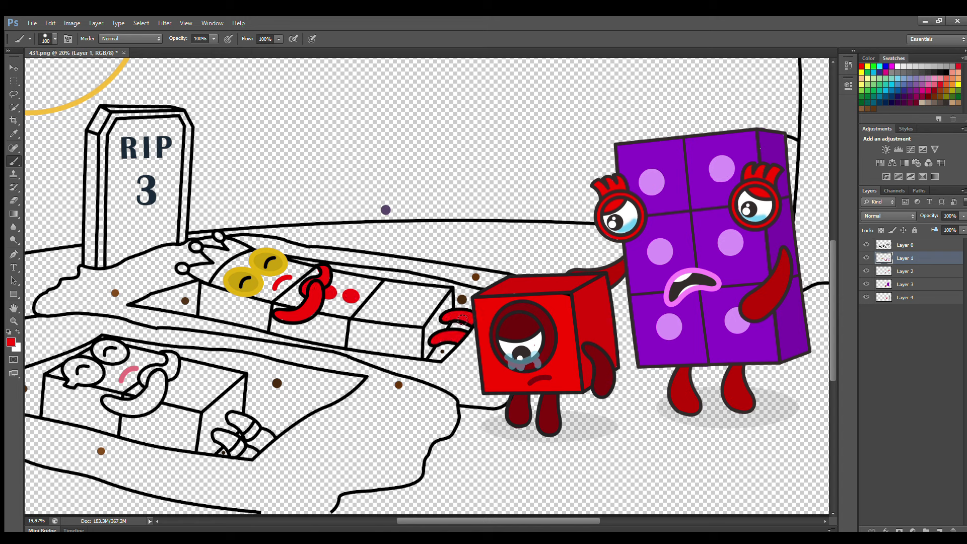
{"action": "mouse_move", "coordinate": [192, 272]}
{"action": "left_mouse_down"}
{"action": "mouse_move", "coordinate": [217, 259]}
{"action": "mouse_move", "coordinate": [208, 252]}
{"action": "mouse_move", "coordinate": [230, 245]}
{"action": "left_mouse_up"}
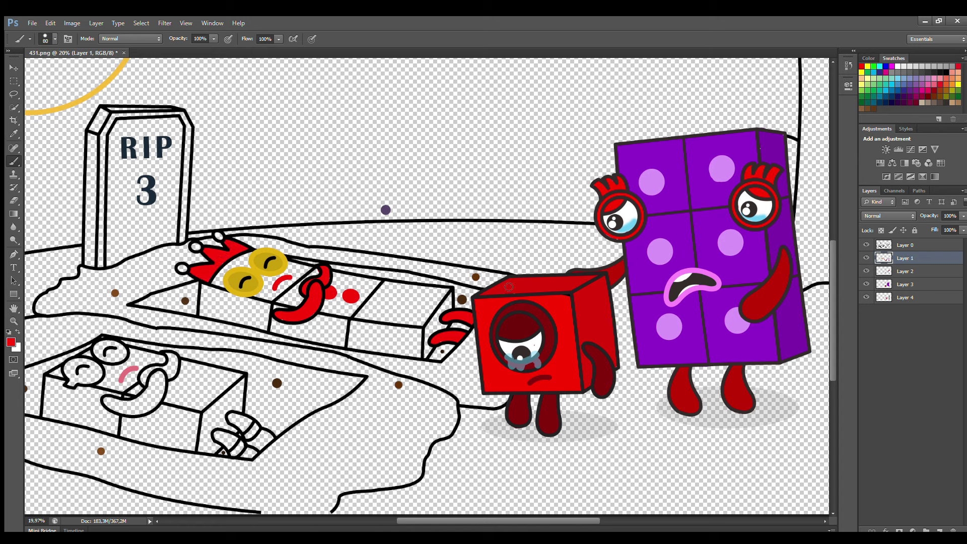
Step: Paint the crown tips and upper body faces bright yellow on Layer 2, and the lower side faces darker yellow on Layer 3
{"action": "left_click", "coordinate": [905, 271]}
{"action": "left_click", "coordinate": [960, 86]}
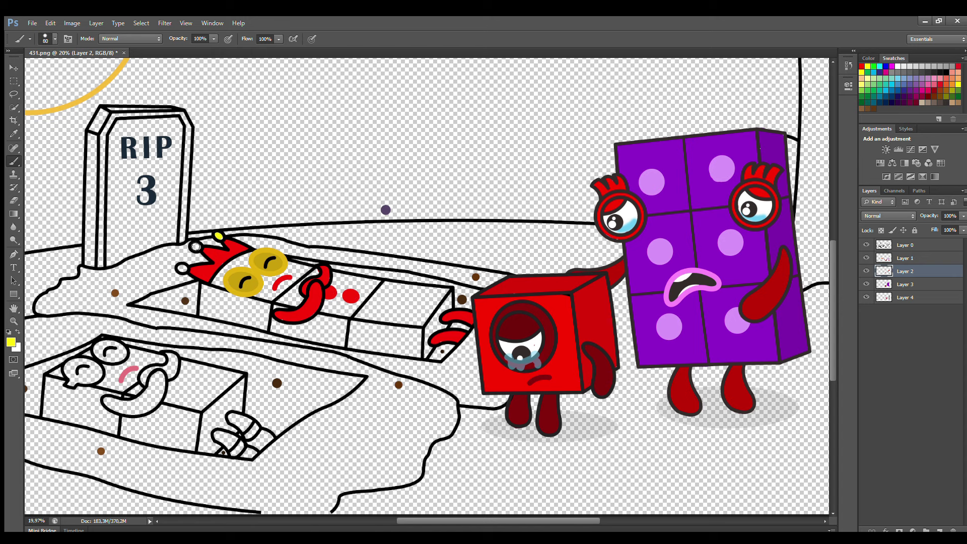
{"action": "mouse_move", "coordinate": [220, 282]}
{"action": "left_mouse_down"}
{"action": "mouse_move", "coordinate": [418, 323]}
{"action": "mouse_move", "coordinate": [444, 292]}
{"action": "mouse_move", "coordinate": [234, 262]}
{"action": "mouse_move", "coordinate": [291, 285]}
{"action": "mouse_move", "coordinate": [253, 269]}
{"action": "mouse_move", "coordinate": [430, 302]}
{"action": "mouse_move", "coordinate": [269, 288]}
{"action": "left_mouse_up"}
{"action": "key", "text": "bracketright"}
{"action": "key", "text": "bracketright"}
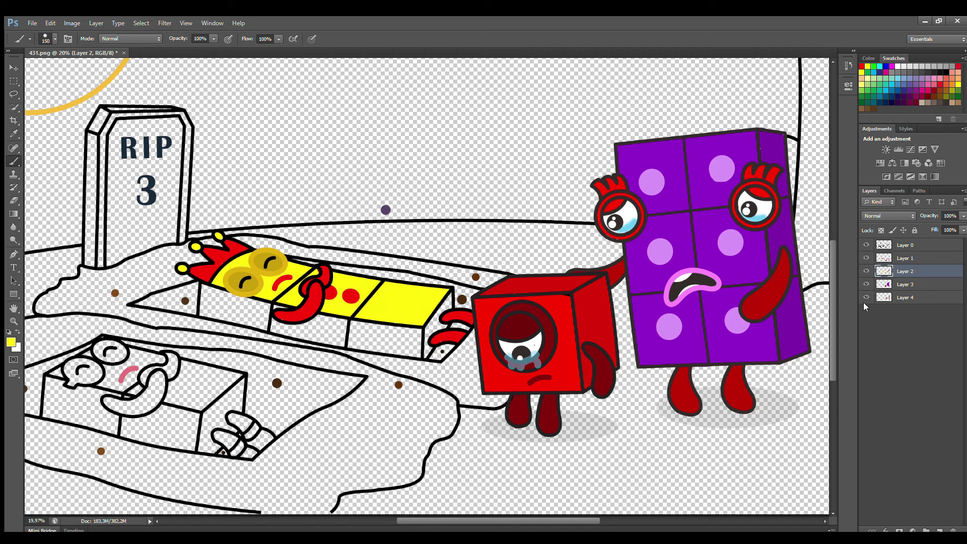
{"action": "left_click", "coordinate": [902, 284]}
{"action": "mouse_move", "coordinate": [206, 287]}
{"action": "left_mouse_down"}
{"action": "mouse_move", "coordinate": [204, 315]}
{"action": "mouse_move", "coordinate": [237, 324]}
{"action": "mouse_move", "coordinate": [428, 353]}
{"action": "mouse_move", "coordinate": [450, 310]}
{"action": "mouse_move", "coordinate": [368, 328]}
{"action": "mouse_move", "coordinate": [296, 327]}
{"action": "mouse_move", "coordinate": [235, 306]}
{"action": "left_mouse_up"}
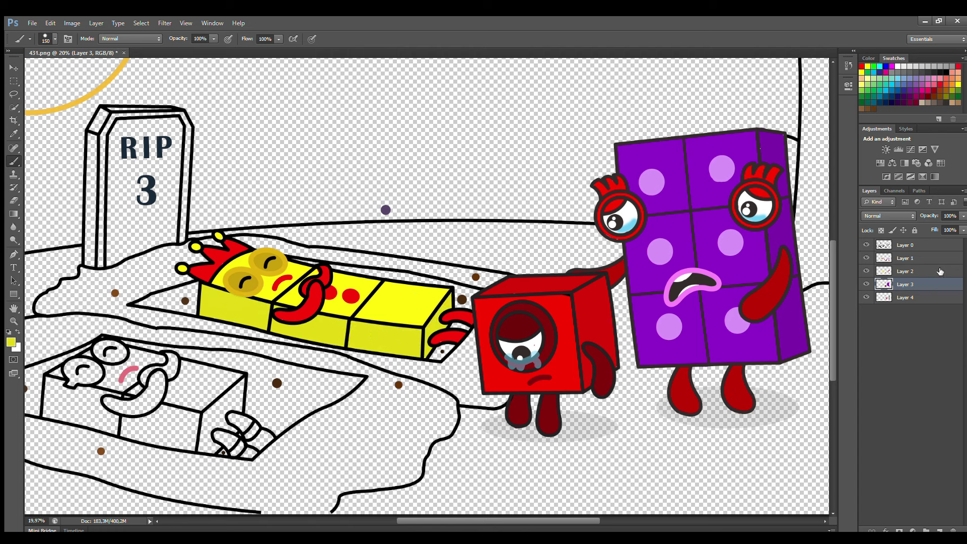
Step: Paint the foreground grave character's glasses dark purple and its arms and shoes a lighter purple on Layer 1
{"action": "left_click", "coordinate": [909, 259]}
{"action": "left_click", "coordinate": [916, 91]}
{"action": "key", "text": "i"}
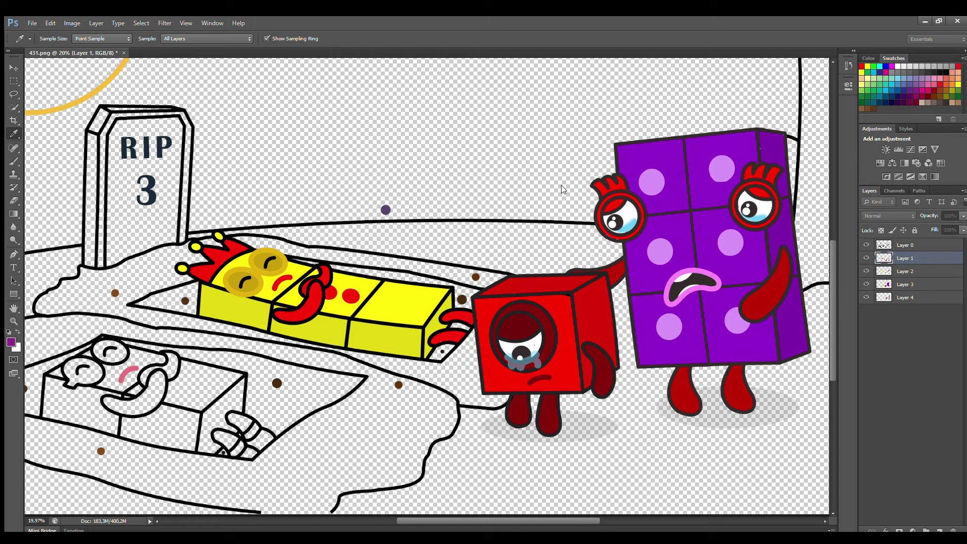
{"action": "key", "text": "b"}
{"action": "mouse_move", "coordinate": [96, 345]}
{"action": "left_mouse_down"}
{"action": "mouse_move", "coordinate": [103, 358]}
{"action": "mouse_move", "coordinate": [124, 352]}
{"action": "mouse_move", "coordinate": [73, 385]}
{"action": "mouse_move", "coordinate": [101, 378]}
{"action": "mouse_move", "coordinate": [81, 360]}
{"action": "mouse_move", "coordinate": [85, 368]}
{"action": "left_mouse_up"}
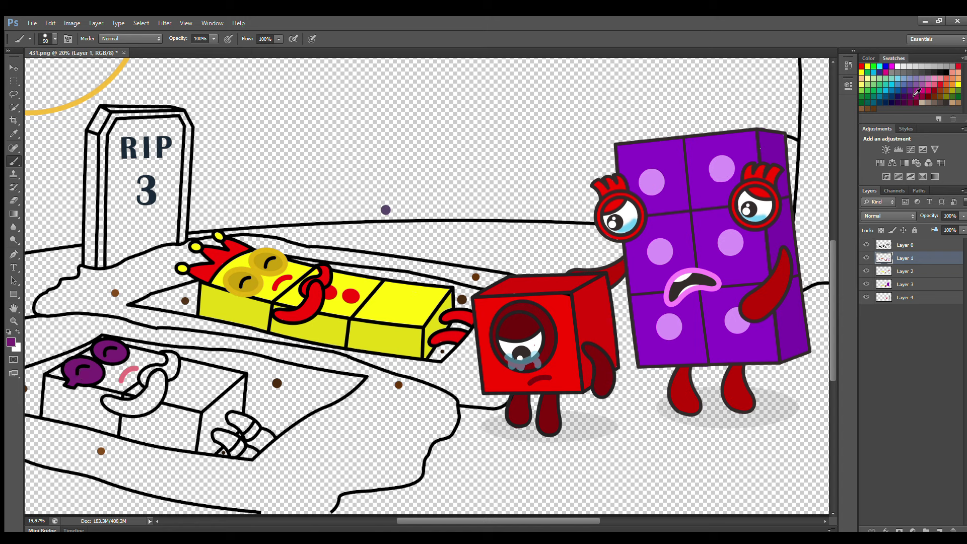
{"action": "mouse_move", "coordinate": [109, 401]}
{"action": "left_mouse_down"}
{"action": "mouse_move", "coordinate": [133, 411]}
{"action": "mouse_move", "coordinate": [161, 379]}
{"action": "mouse_move", "coordinate": [144, 398]}
{"action": "mouse_move", "coordinate": [108, 402]}
{"action": "mouse_move", "coordinate": [167, 375]}
{"action": "mouse_move", "coordinate": [156, 373]}
{"action": "left_mouse_up"}
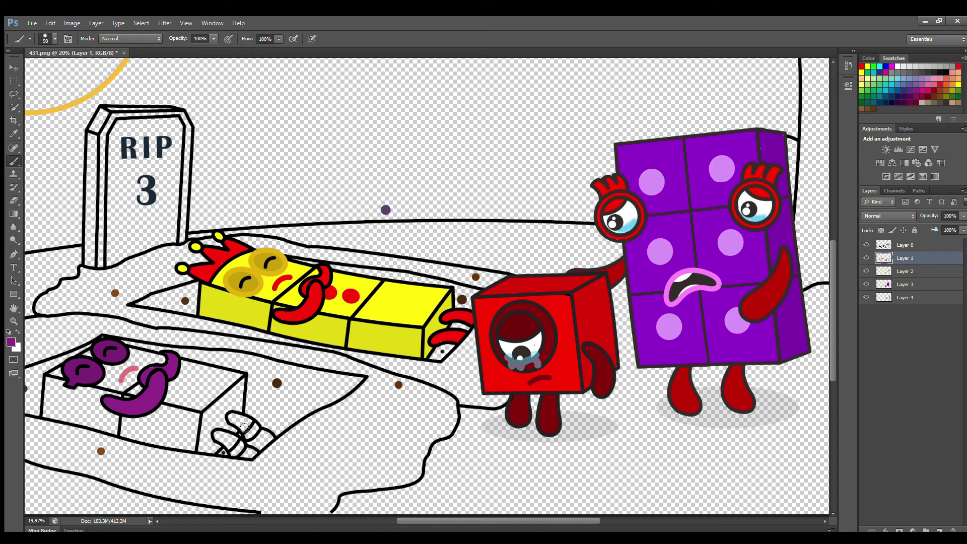
{"action": "mouse_move", "coordinate": [244, 427]}
{"action": "left_mouse_down"}
{"action": "mouse_move", "coordinate": [234, 418]}
{"action": "mouse_move", "coordinate": [248, 423]}
{"action": "mouse_move", "coordinate": [221, 437]}
{"action": "mouse_move", "coordinate": [229, 448]}
{"action": "mouse_move", "coordinate": [266, 436]}
{"action": "mouse_move", "coordinate": [253, 453]}
{"action": "mouse_move", "coordinate": [240, 449]}
{"action": "mouse_move", "coordinate": [254, 428]}
{"action": "left_mouse_up"}
Step: Paint the foreground grave character's sock bands white and its legs orange
{"action": "left_click", "coordinate": [952, 99]}
{"action": "left_click", "coordinate": [905, 270]}
{"action": "left_click", "coordinate": [897, 66]}
{"action": "left_click", "coordinate": [956, 84]}
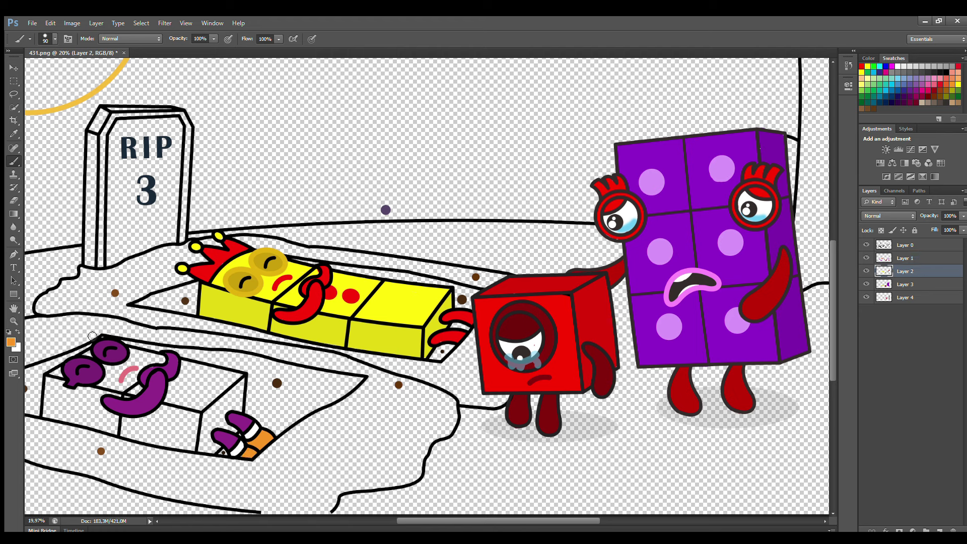
Step: Paint the foreground grave character's upper body faces orange on Layer 2
{"action": "key", "text": "bracketright"}
{"action": "key", "text": "bracketright"}
{"action": "mouse_move", "coordinate": [54, 373]}
{"action": "left_mouse_down"}
{"action": "mouse_move", "coordinate": [98, 351]}
{"action": "mouse_move", "coordinate": [226, 377]}
{"action": "mouse_move", "coordinate": [197, 406]}
{"action": "mouse_move", "coordinate": [67, 376]}
{"action": "mouse_move", "coordinate": [197, 388]}
{"action": "mouse_move", "coordinate": [181, 385]}
{"action": "left_mouse_up"}
{"action": "key", "text": "bracketleft"}
{"action": "key", "text": "bracketleft"}
Step: Paint the foreground grave character's side and foot-end body faces darker orange on Layer 3
{"action": "left_click", "coordinate": [907, 284]}
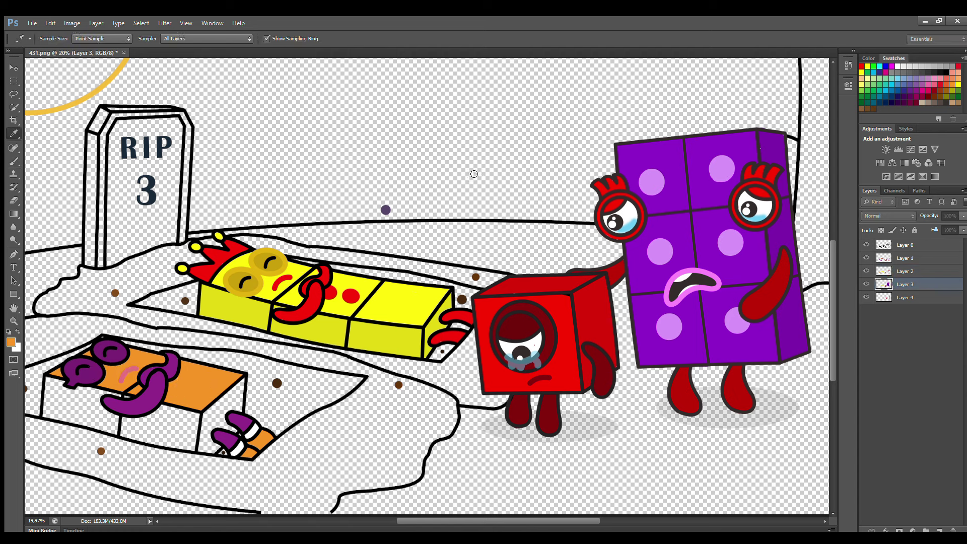
{"action": "mouse_move", "coordinate": [52, 383]}
{"action": "left_mouse_down"}
{"action": "mouse_move", "coordinate": [52, 417]}
{"action": "mouse_move", "coordinate": [179, 445]}
{"action": "mouse_move", "coordinate": [198, 423]}
{"action": "mouse_move", "coordinate": [58, 382]}
{"action": "left_mouse_up"}
{"action": "left_click_drag", "start_coordinate": [151, 418], "coordinate": [243, 383]}
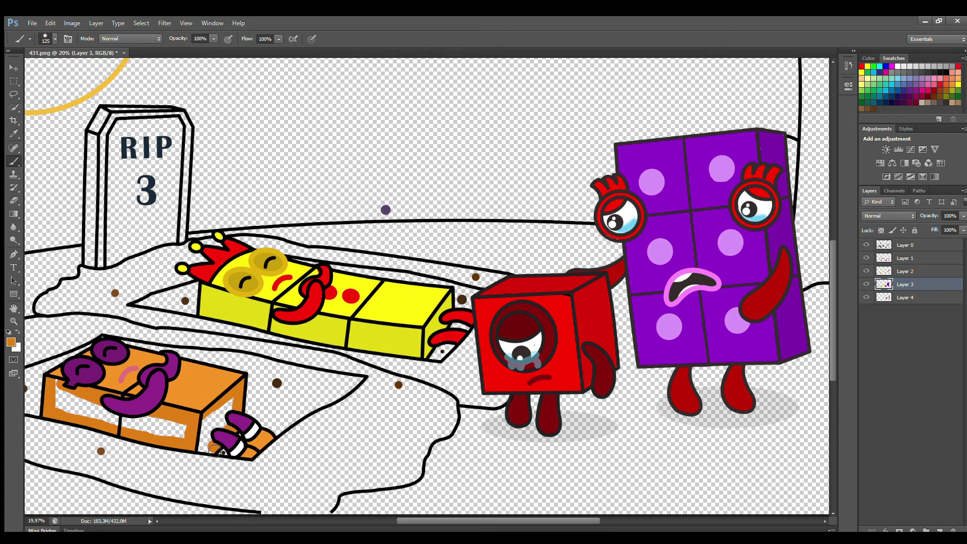
{"action": "mouse_move", "coordinate": [214, 450]}
{"action": "left_mouse_down"}
{"action": "mouse_move", "coordinate": [201, 428]}
{"action": "mouse_move", "coordinate": [75, 402]}
{"action": "mouse_move", "coordinate": [151, 428]}
{"action": "mouse_move", "coordinate": [62, 401]}
{"action": "left_mouse_up"}
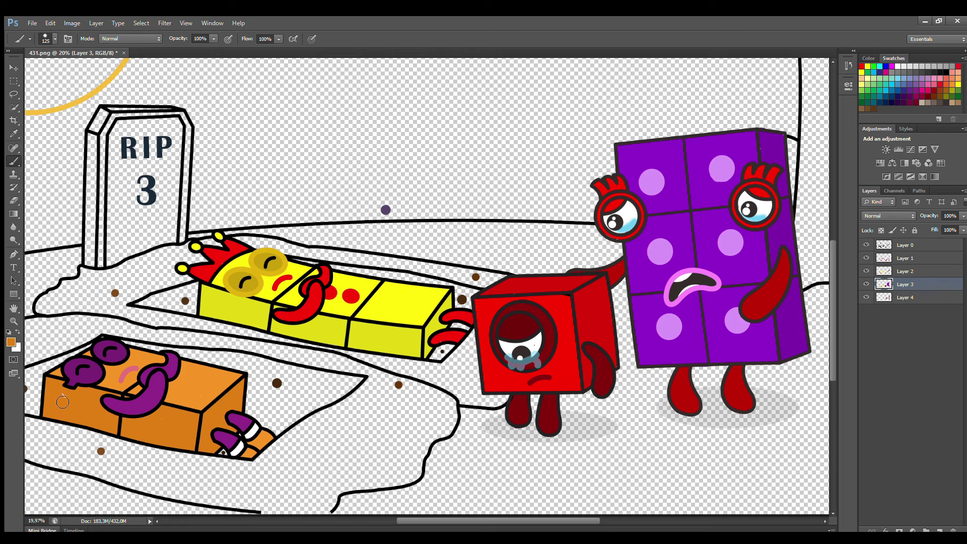
Step: Sample the purple dot on the RIP 2 gravestone and fill the stone's front face with it on Layer 1
{"action": "left_click_drag", "start_coordinate": [409, 521], "coordinate": [366, 521]}
{"action": "left_click", "coordinate": [907, 258]}
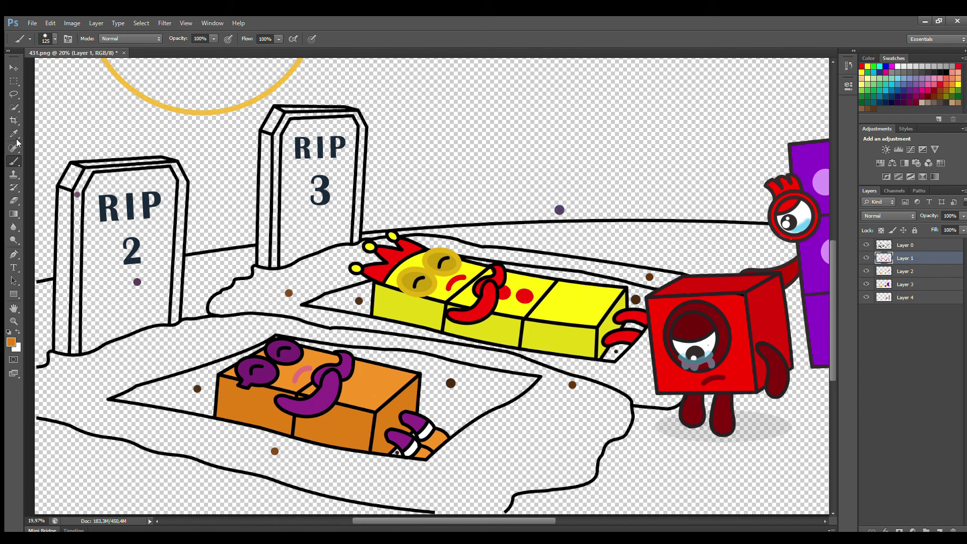
{"action": "key", "text": "i"}
{"action": "left_click", "coordinate": [136, 282]}
{"action": "key", "text": "b"}
{"action": "mouse_move", "coordinate": [89, 349]}
{"action": "left_mouse_down"}
{"action": "mouse_move", "coordinate": [100, 182]}
{"action": "mouse_move", "coordinate": [167, 174]}
{"action": "mouse_move", "coordinate": [174, 205]}
{"action": "mouse_move", "coordinate": [166, 321]}
{"action": "mouse_move", "coordinate": [93, 350]}
{"action": "mouse_move", "coordinate": [118, 333]}
{"action": "mouse_move", "coordinate": [100, 334]}
{"action": "mouse_move", "coordinate": [107, 205]}
{"action": "mouse_move", "coordinate": [164, 190]}
{"action": "mouse_move", "coordinate": [103, 252]}
{"action": "mouse_move", "coordinate": [110, 327]}
{"action": "mouse_move", "coordinate": [150, 317]}
{"action": "mouse_move", "coordinate": [165, 232]}
{"action": "mouse_move", "coordinate": [117, 299]}
{"action": "mouse_move", "coordinate": [145, 243]}
{"action": "mouse_move", "coordinate": [159, 318]}
{"action": "left_mouse_up"}
{"action": "key", "text": "bracketright"}
{"action": "key", "text": "bracketright"}
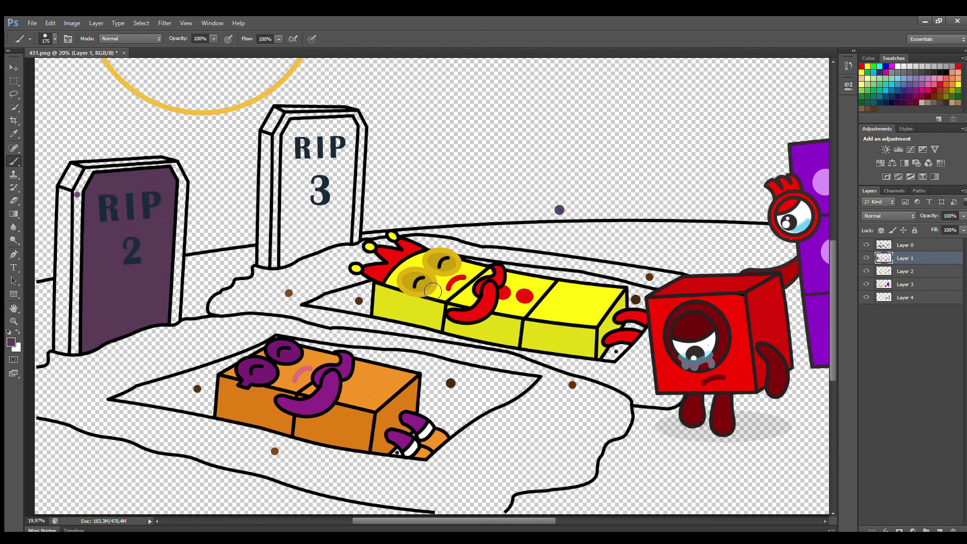
Step: Sample the lighter purple dot on the RIP 2 gravestone's edge and paint its front rim with it on Layer 2
{"action": "left_click", "coordinate": [907, 271]}
{"action": "left_click", "coordinate": [77, 193], "text": "alt"}
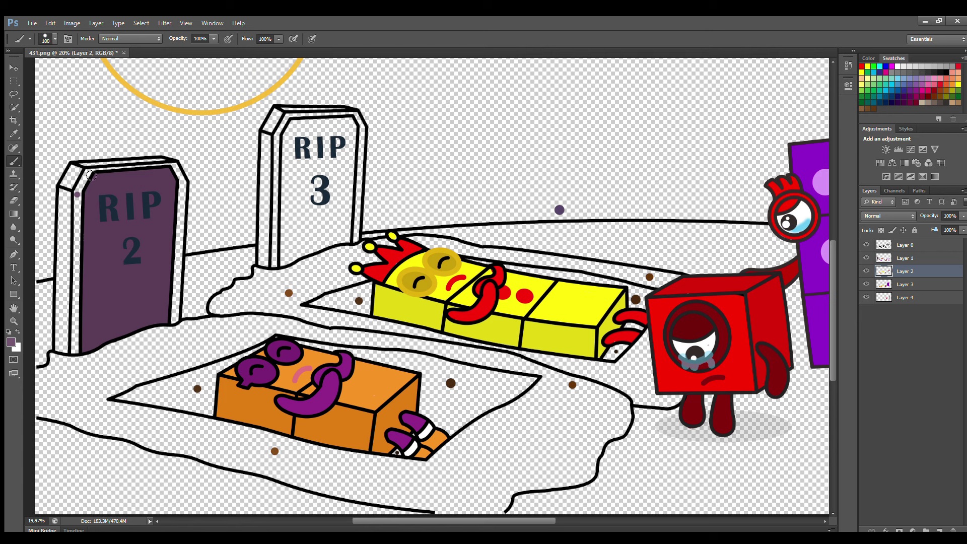
{"action": "left_click_drag", "start_coordinate": [81, 199], "coordinate": [79, 348]}
{"action": "mouse_move", "coordinate": [167, 170]}
{"action": "left_mouse_down"}
{"action": "mouse_move", "coordinate": [182, 209]}
{"action": "mouse_move", "coordinate": [175, 320]}
{"action": "left_mouse_up"}
Step: Paint the RIP 2 gravestone's side and top faces dark purple on Layer 3
{"action": "left_click", "coordinate": [906, 285]}
{"action": "key", "text": "i"}
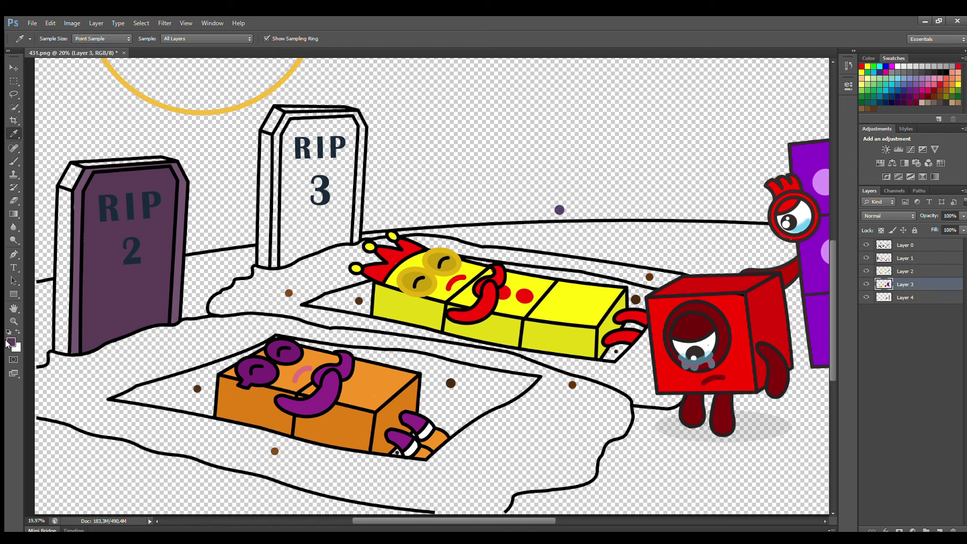
{"action": "left_click", "coordinate": [14, 161]}
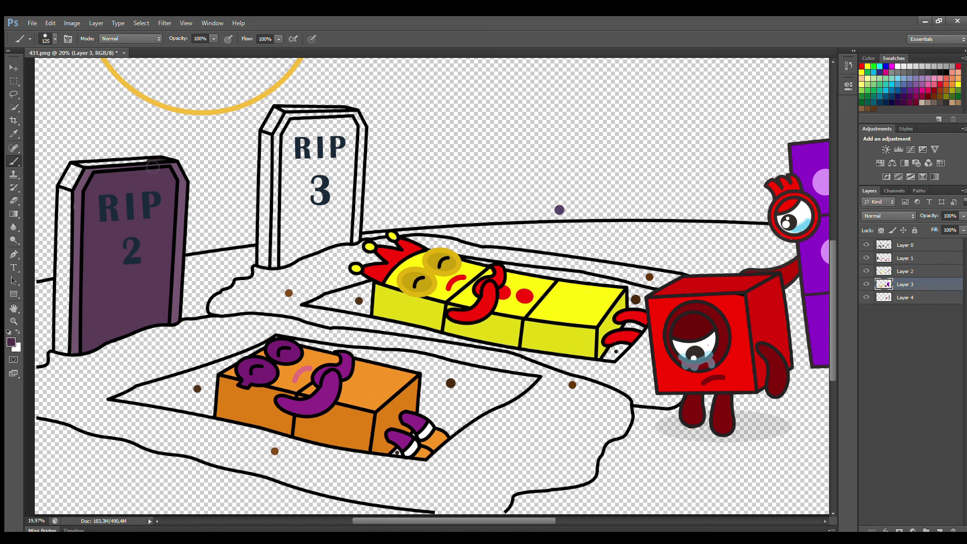
{"action": "mouse_move", "coordinate": [153, 166]}
{"action": "left_mouse_down"}
{"action": "mouse_move", "coordinate": [78, 170]}
{"action": "mouse_move", "coordinate": [62, 243]}
{"action": "left_mouse_up"}
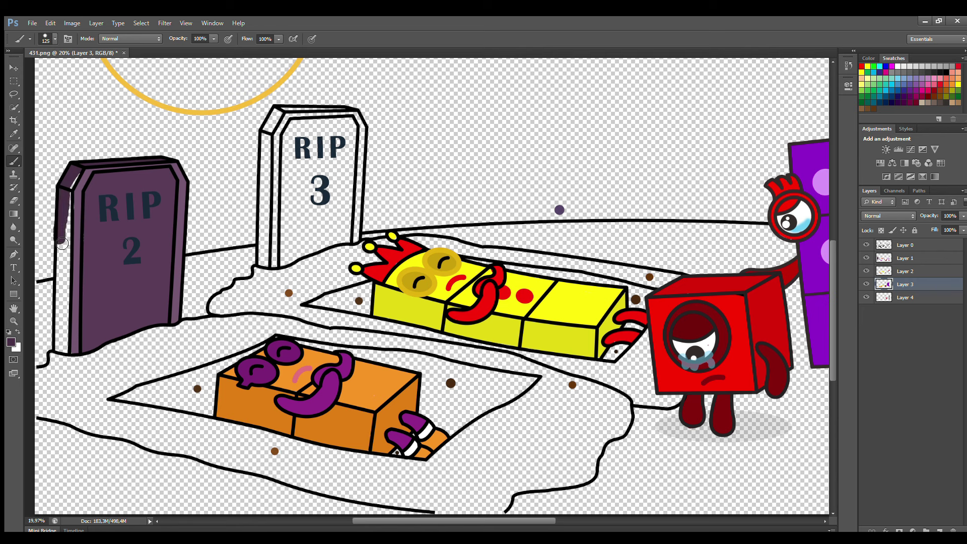
{"action": "key", "text": "ctrl+z"}
{"action": "mouse_move", "coordinate": [73, 169]}
{"action": "left_mouse_down"}
{"action": "mouse_move", "coordinate": [58, 350]}
{"action": "mouse_move", "coordinate": [69, 326]}
{"action": "mouse_move", "coordinate": [71, 194]}
{"action": "left_mouse_up"}
{"action": "key", "text": "e"}
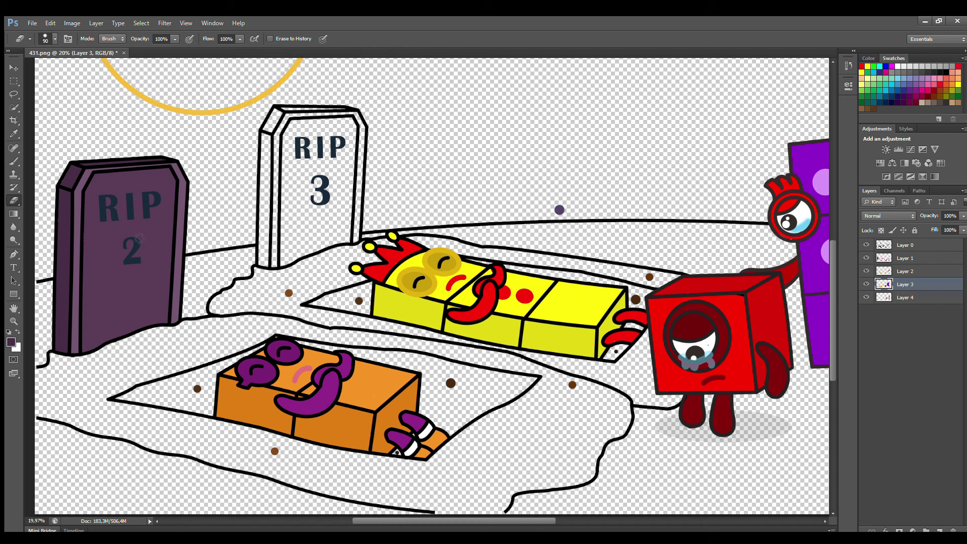
Step: Fill the RIP 3 gravestone's front face on Layer 3 with the purple of the RIP 2 gravestone's front
{"action": "key", "text": "i"}
{"action": "key", "text": "b"}
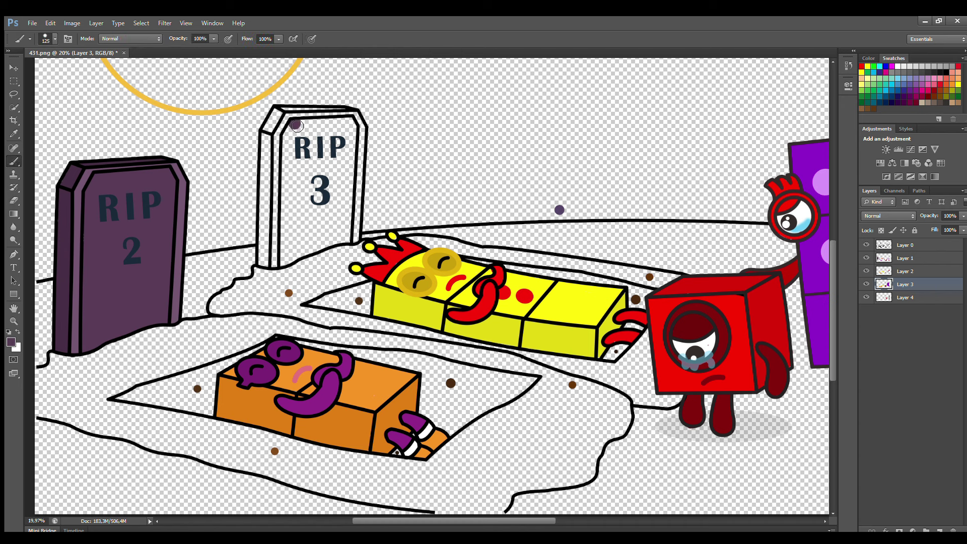
{"action": "mouse_move", "coordinate": [297, 125]}
{"action": "left_mouse_down"}
{"action": "mouse_move", "coordinate": [288, 244]}
{"action": "mouse_move", "coordinate": [298, 256]}
{"action": "mouse_move", "coordinate": [334, 244]}
{"action": "mouse_move", "coordinate": [350, 209]}
{"action": "mouse_move", "coordinate": [353, 128]}
{"action": "mouse_move", "coordinate": [308, 125]}
{"action": "mouse_move", "coordinate": [329, 236]}
{"action": "mouse_move", "coordinate": [338, 132]}
{"action": "mouse_move", "coordinate": [333, 147]}
{"action": "left_mouse_up"}
{"action": "key", "text": "bracketright"}
{"action": "key", "text": "bracketright"}
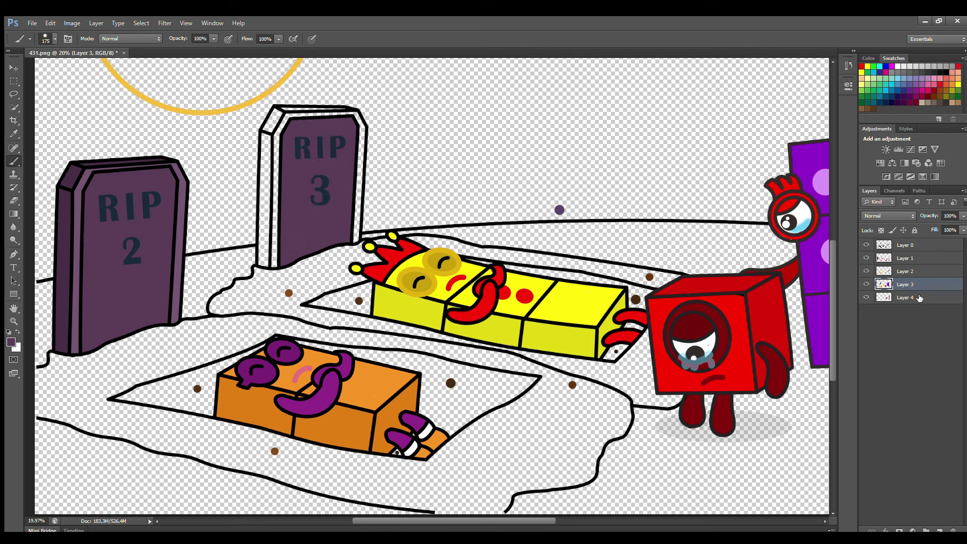
Step: Paint the RIP 3 gravestone's front rim lighter purple on Layer 2
{"action": "left_click", "coordinate": [906, 272]}
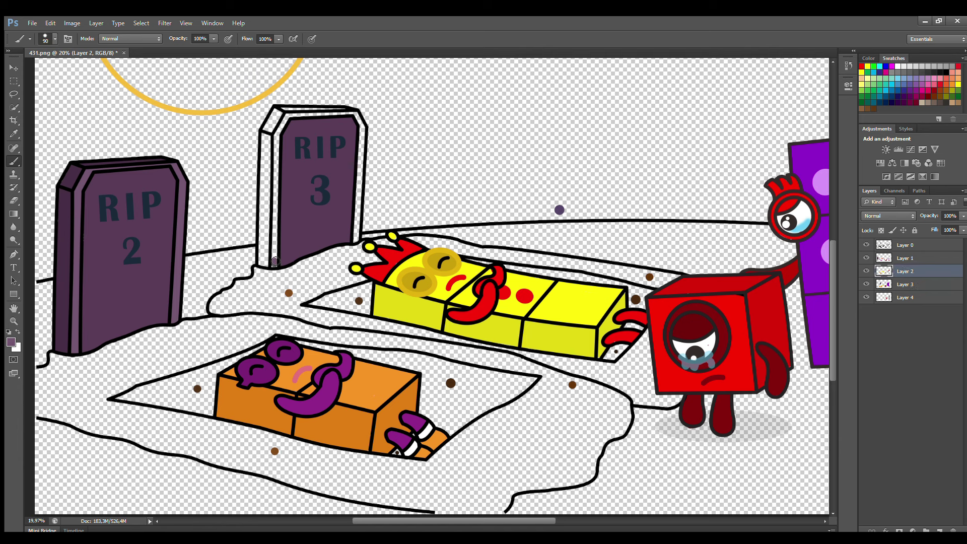
{"action": "left_click_drag", "start_coordinate": [275, 260], "coordinate": [278, 136]}
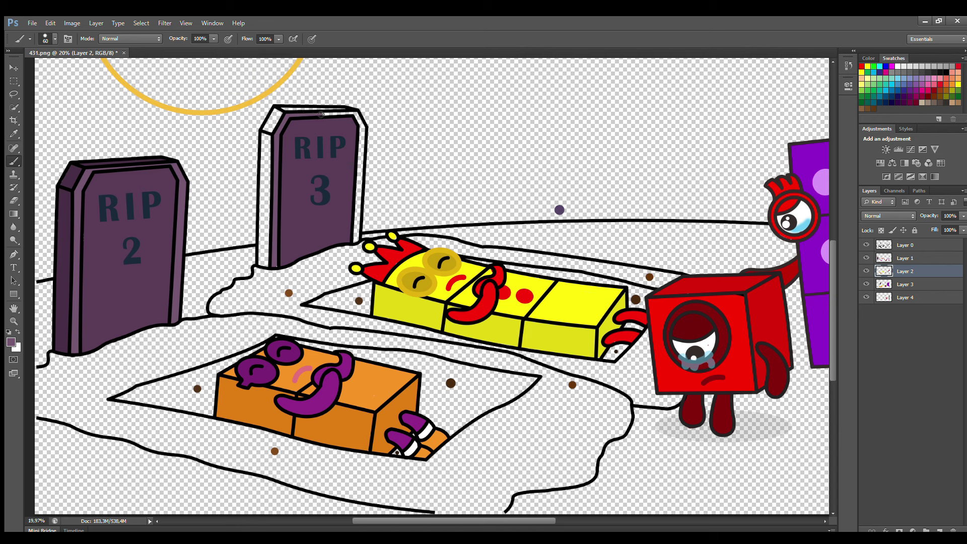
{"action": "left_click_drag", "start_coordinate": [360, 160], "coordinate": [357, 214]}
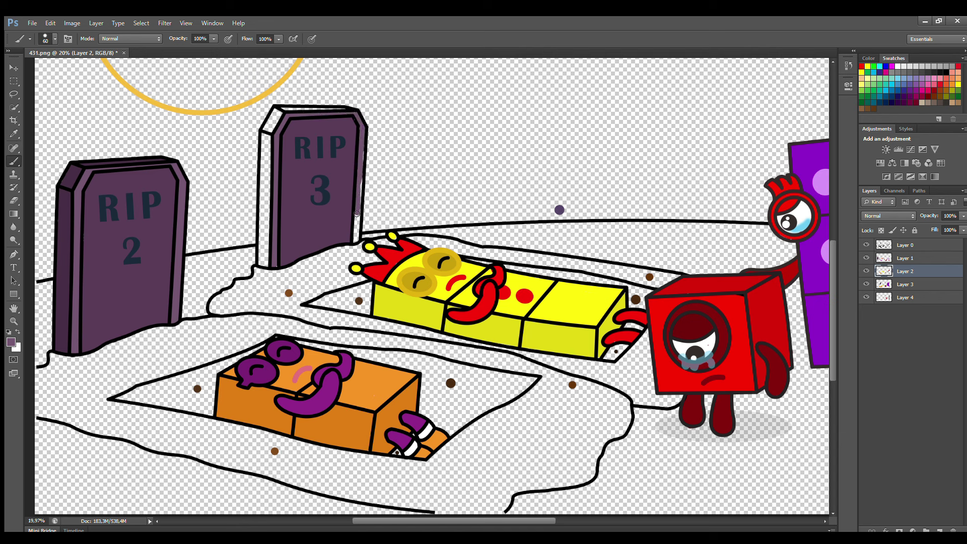
Step: Paint the RIP 3 gravestone's side and top faces dark purple on Layer 3
{"action": "left_click", "coordinate": [931, 284]}
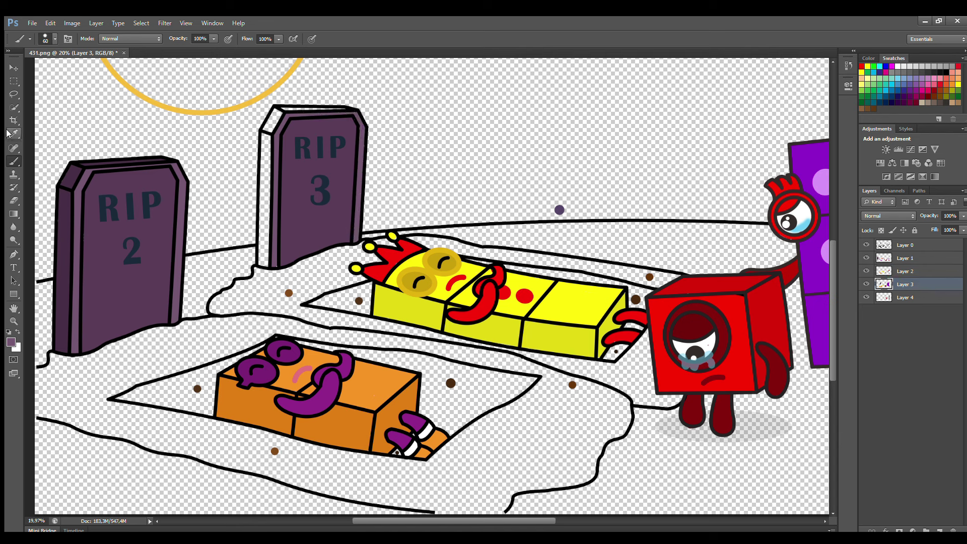
{"action": "left_click", "coordinate": [86, 222], "text": "alt"}
{"action": "key", "text": "bracketright"}
{"action": "mouse_move", "coordinate": [278, 110]}
{"action": "left_mouse_down"}
{"action": "mouse_move", "coordinate": [269, 136]}
{"action": "mouse_move", "coordinate": [265, 265]}
{"action": "left_mouse_up"}
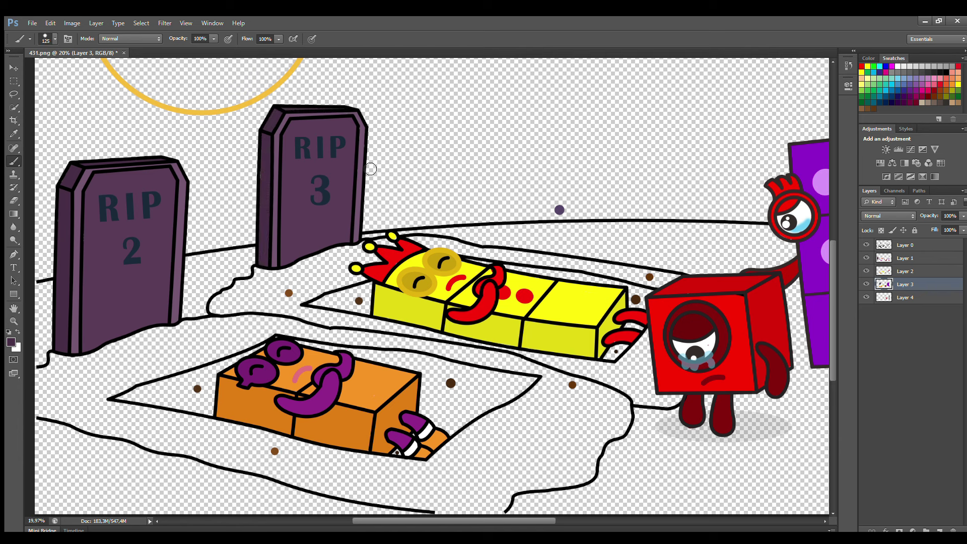
Step: Add Layer 5 below Layer 4 and paint the head end of the crowned character's grave with the sampled brown
{"action": "left_click", "coordinate": [907, 299]}
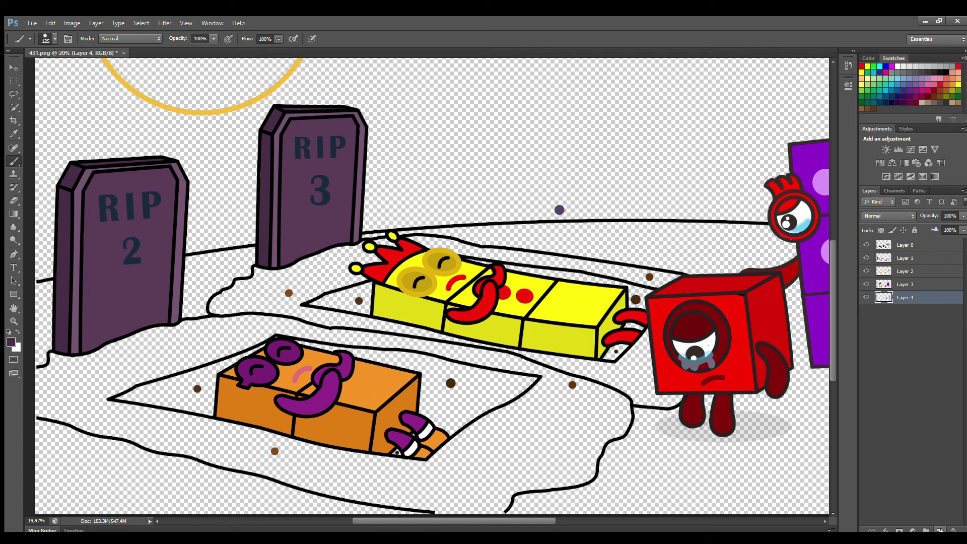
{"action": "key", "text": "i"}
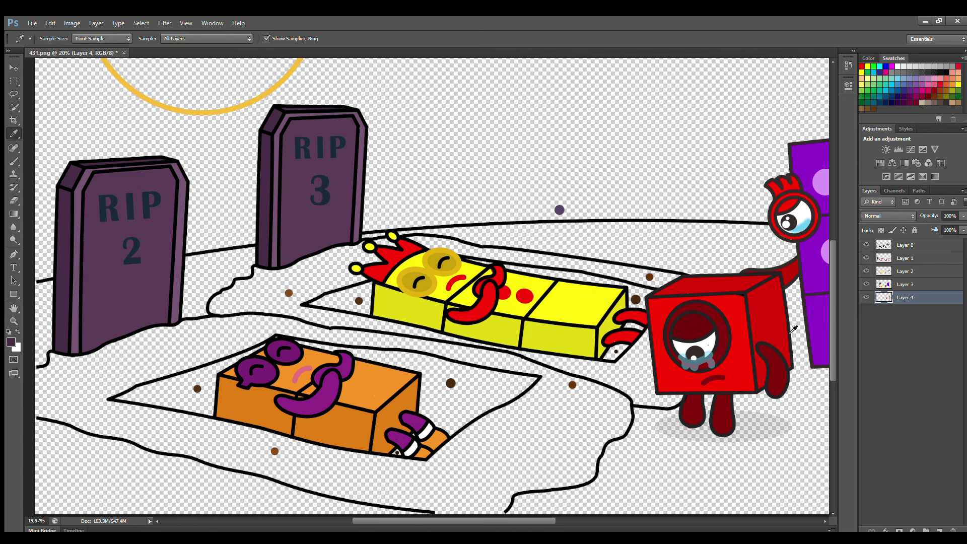
{"action": "left_click", "coordinate": [940, 531]}
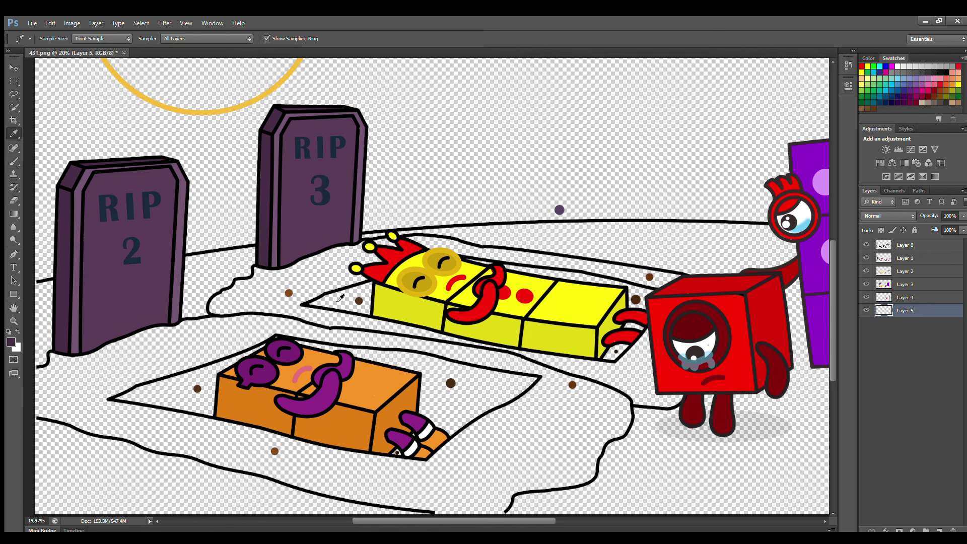
{"action": "left_click", "coordinate": [197, 389]}
{"action": "left_click", "coordinate": [358, 300]}
{"action": "key", "text": "b"}
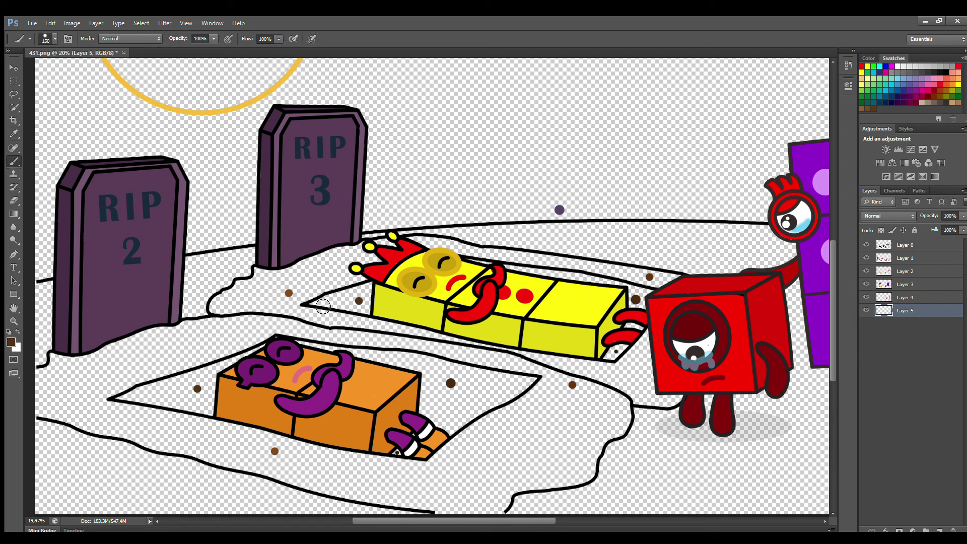
{"action": "mouse_move", "coordinate": [314, 303]}
{"action": "left_mouse_down"}
{"action": "mouse_move", "coordinate": [371, 285]}
{"action": "mouse_move", "coordinate": [369, 312]}
{"action": "mouse_move", "coordinate": [325, 305]}
{"action": "mouse_move", "coordinate": [367, 292]}
{"action": "left_mouse_up"}
Step: Paint the foot end of the crowned character's grave very dark brown around its legs
{"action": "key", "text": "i"}
{"action": "key", "text": "b"}
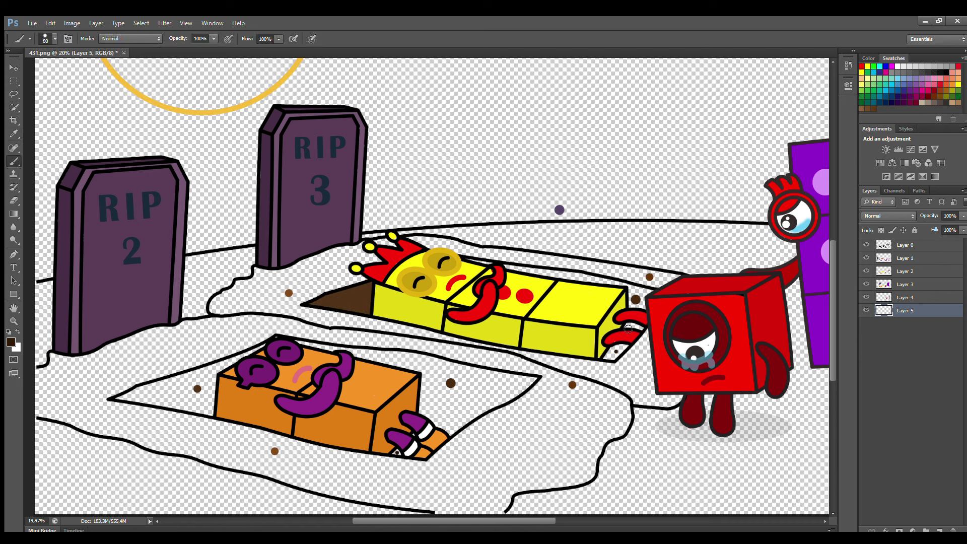
{"action": "left_click_drag", "start_coordinate": [625, 346], "coordinate": [623, 347]}
Step: Add Layer 6 and paint the back wall of the crowned character's grave with the brown sampled from the dot beside it
{"action": "left_click", "coordinate": [939, 530]}
{"action": "left_click", "coordinate": [636, 299], "text": "alt"}
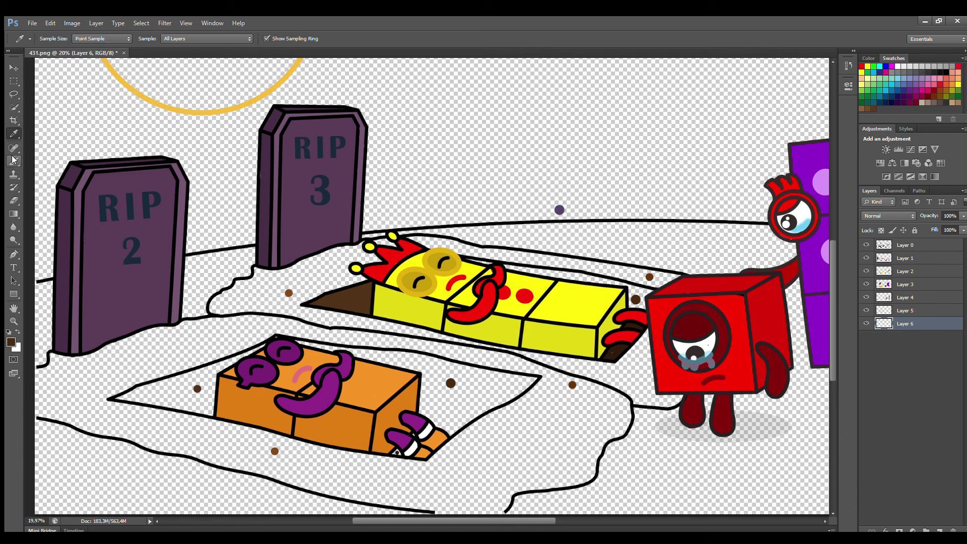
{"action": "left_click_drag", "start_coordinate": [529, 271], "coordinate": [651, 295]}
{"action": "key", "text": "bracketright"}
{"action": "key", "text": "bracketright"}
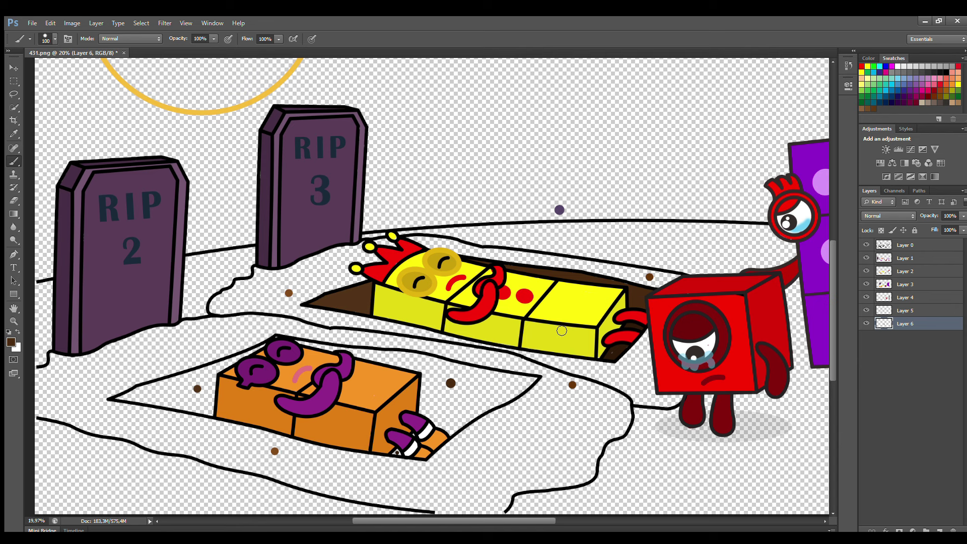
Step: On Layer 4, paint the foreground grave's head end brown and the gap by the character's shoes very dark brown
{"action": "left_click", "coordinate": [918, 310]}
{"action": "left_click", "coordinate": [905, 298]}
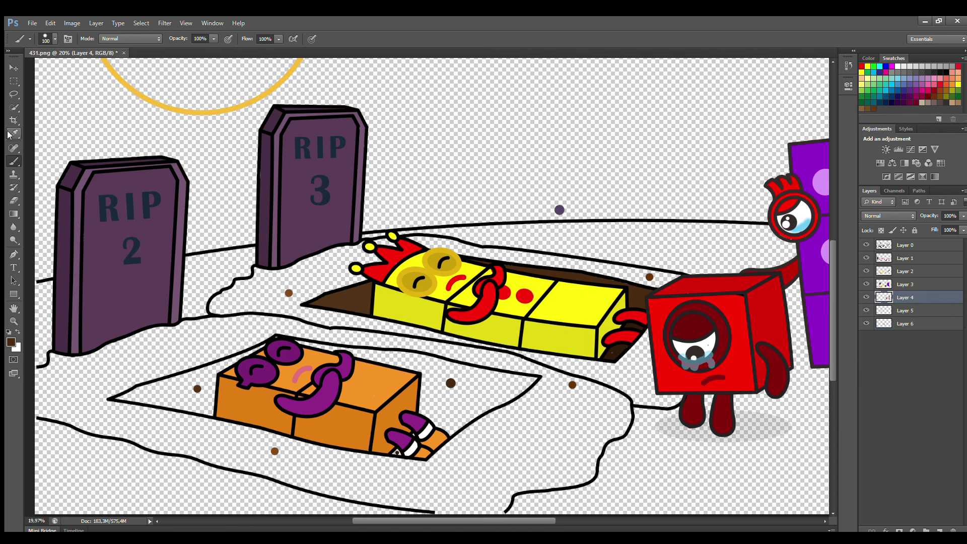
{"action": "left_click_drag", "start_coordinate": [119, 399], "coordinate": [276, 342]}
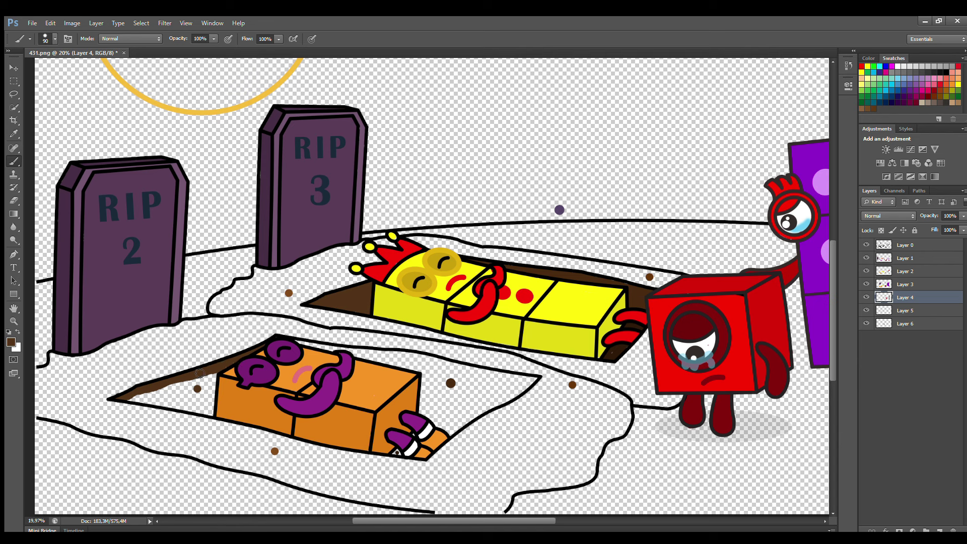
{"action": "mouse_move", "coordinate": [130, 399]}
{"action": "left_mouse_down"}
{"action": "mouse_move", "coordinate": [203, 413]}
{"action": "mouse_move", "coordinate": [216, 382]}
{"action": "mouse_move", "coordinate": [162, 390]}
{"action": "mouse_move", "coordinate": [188, 397]}
{"action": "left_mouse_up"}
{"action": "key", "text": "i"}
{"action": "key", "text": "b"}
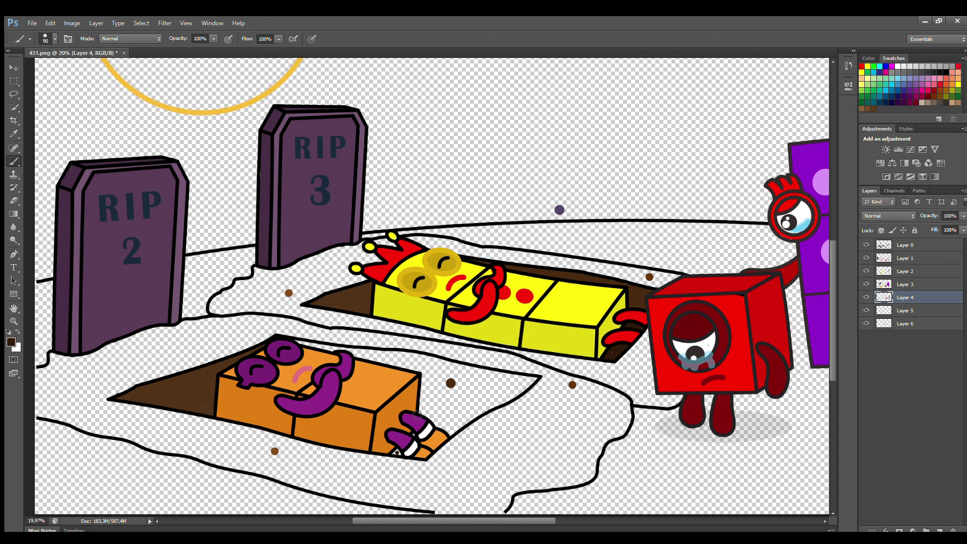
Step: On Layer 0, draw a black edge line from the orange character's foot end to the foreground grave's outline
{"action": "key", "text": "alt+period"}
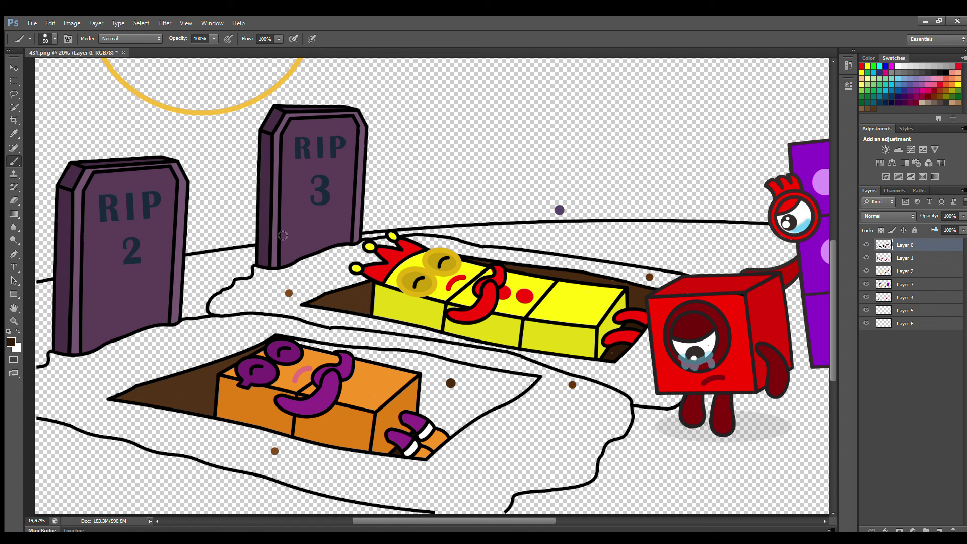
{"action": "key", "text": "i"}
{"action": "left_click", "coordinate": [541, 378]}
{"action": "key", "text": "b"}
{"action": "key", "text": "ctrl+z"}
Step: Fill the area below the new edge line in the foreground grave with very dark brown on Layer 4
{"action": "left_click", "coordinate": [905, 297]}
{"action": "left_click", "coordinate": [391, 443], "text": "alt"}
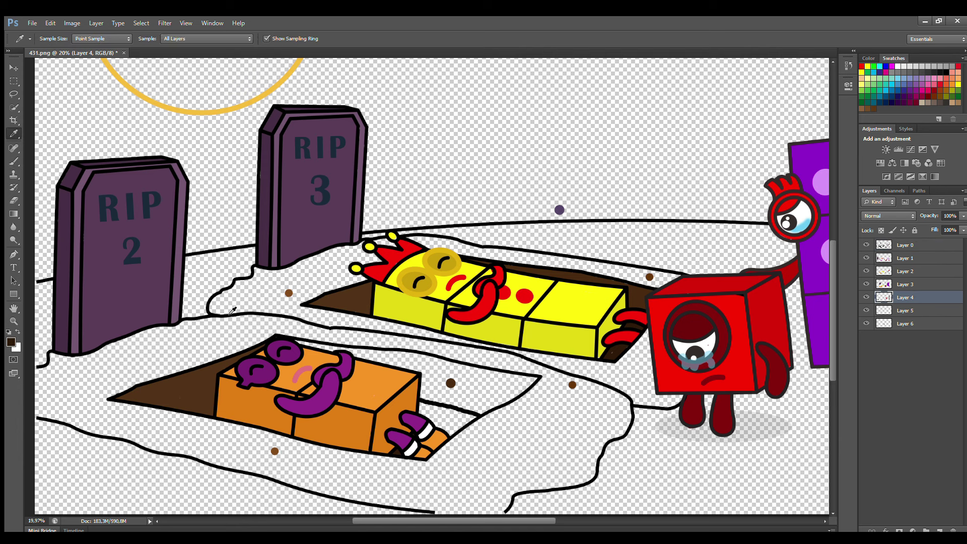
{"action": "mouse_move", "coordinate": [422, 408]}
{"action": "left_mouse_down"}
{"action": "mouse_move", "coordinate": [474, 419]}
{"action": "mouse_move", "coordinate": [455, 430]}
{"action": "mouse_move", "coordinate": [424, 427]}
{"action": "left_mouse_up"}
Step: Sample the brown dot inside the foreground grave and paint the grave's back wall with it on Layer 5
{"action": "left_click", "coordinate": [908, 311]}
{"action": "left_click", "coordinate": [451, 383], "text": "alt"}
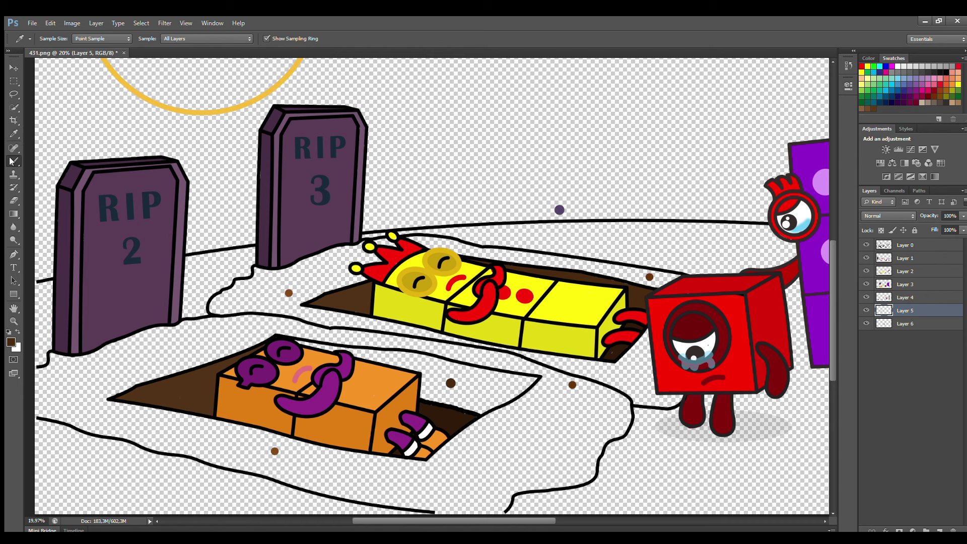
{"action": "mouse_move", "coordinate": [289, 347]}
{"action": "left_mouse_down"}
{"action": "mouse_move", "coordinate": [535, 380]}
{"action": "mouse_move", "coordinate": [493, 408]}
{"action": "mouse_move", "coordinate": [460, 415]}
{"action": "mouse_move", "coordinate": [493, 399]}
{"action": "mouse_move", "coordinate": [446, 376]}
{"action": "mouse_move", "coordinate": [444, 389]}
{"action": "mouse_move", "coordinate": [463, 409]}
{"action": "left_mouse_up"}
{"action": "key", "text": "bracketright"}
{"action": "key", "text": "bracketright"}
{"action": "key", "text": "bracketright"}
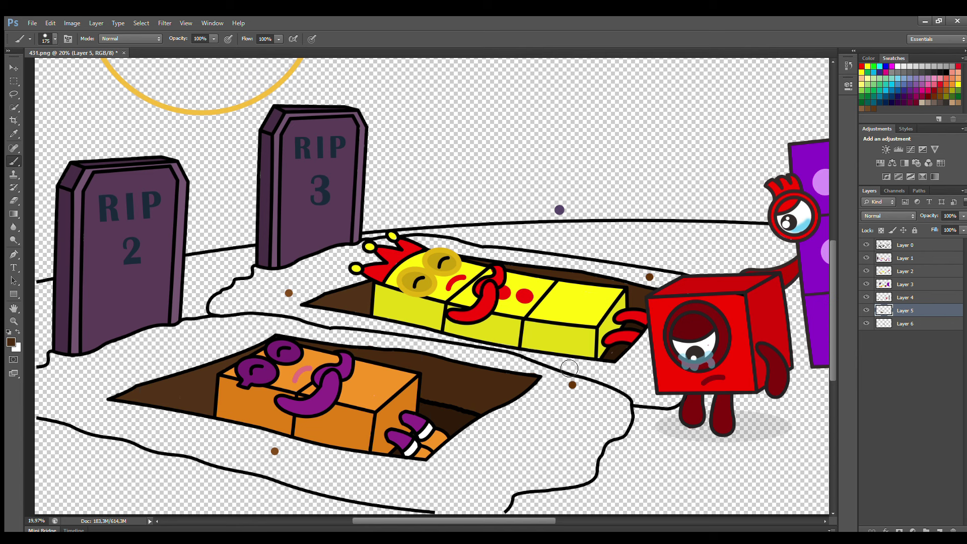
Step: Add Layer 7 below Layer 6 and paint the front and side of the foreground grave's dirt mound medium brown
{"action": "left_click", "coordinate": [438, 416], "text": "alt"}
{"action": "left_click", "coordinate": [902, 322]}
{"action": "left_click", "coordinate": [940, 530]}
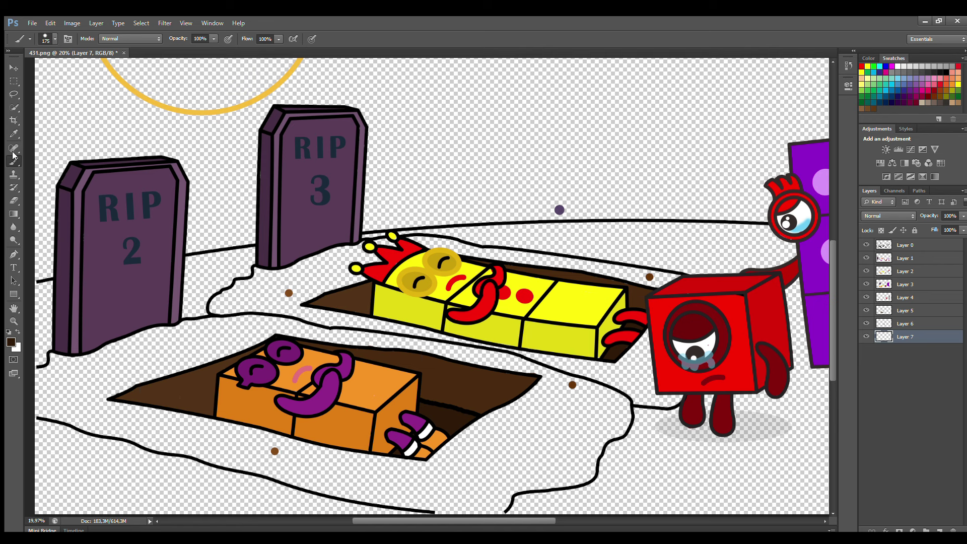
{"action": "left_click", "coordinate": [195, 384], "text": "alt"}
{"action": "mouse_move", "coordinate": [36, 380]}
{"action": "left_mouse_down"}
{"action": "mouse_move", "coordinate": [152, 342]}
{"action": "mouse_move", "coordinate": [213, 360]}
{"action": "mouse_move", "coordinate": [127, 388]}
{"action": "mouse_move", "coordinate": [169, 357]}
{"action": "mouse_move", "coordinate": [55, 384]}
{"action": "mouse_move", "coordinate": [47, 413]}
{"action": "mouse_move", "coordinate": [353, 497]}
{"action": "mouse_move", "coordinate": [491, 518]}
{"action": "mouse_move", "coordinate": [595, 471]}
{"action": "mouse_move", "coordinate": [583, 481]}
{"action": "mouse_move", "coordinate": [576, 465]}
{"action": "mouse_move", "coordinate": [493, 426]}
{"action": "mouse_move", "coordinate": [430, 466]}
{"action": "mouse_move", "coordinate": [520, 469]}
{"action": "mouse_move", "coordinate": [561, 485]}
{"action": "mouse_move", "coordinate": [490, 467]}
{"action": "mouse_move", "coordinate": [440, 471]}
{"action": "mouse_move", "coordinate": [525, 477]}
{"action": "mouse_move", "coordinate": [425, 489]}
{"action": "mouse_move", "coordinate": [267, 444]}
{"action": "mouse_move", "coordinate": [143, 383]}
{"action": "mouse_move", "coordinate": [64, 397]}
{"action": "mouse_move", "coordinate": [333, 480]}
{"action": "mouse_move", "coordinate": [430, 483]}
{"action": "left_mouse_up"}
{"action": "key", "text": "bracketright"}
{"action": "key", "text": "bracketright"}
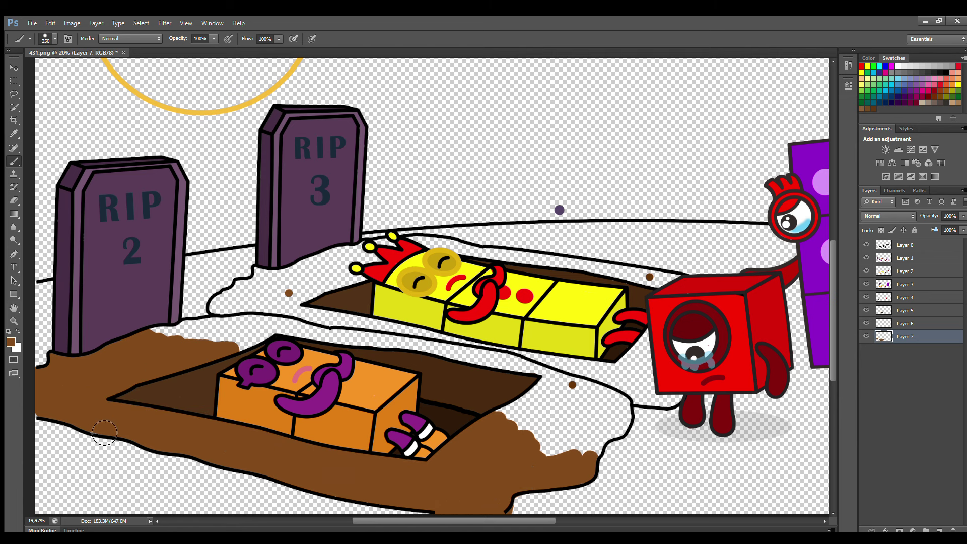
Step: Paint the rear strip and far end of the foreground grave's dirt mound darker brown on Layer 7
{"action": "key", "text": "e"}
{"action": "key", "text": "b"}
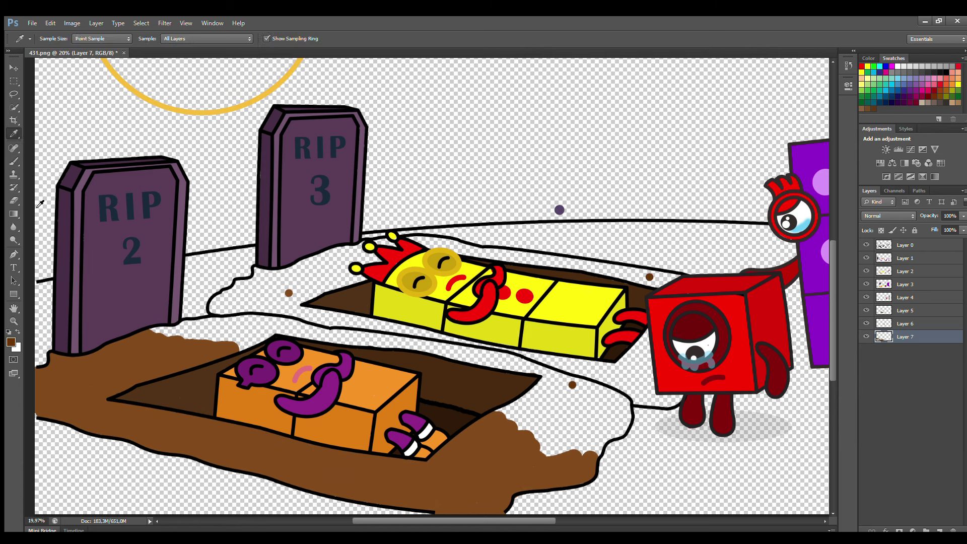
{"action": "mouse_move", "coordinate": [159, 337]}
{"action": "left_mouse_down"}
{"action": "mouse_move", "coordinate": [267, 324]}
{"action": "mouse_move", "coordinate": [512, 362]}
{"action": "mouse_move", "coordinate": [620, 403]}
{"action": "mouse_move", "coordinate": [628, 425]}
{"action": "mouse_move", "coordinate": [597, 458]}
{"action": "mouse_move", "coordinate": [567, 454]}
{"action": "mouse_move", "coordinate": [516, 424]}
{"action": "mouse_move", "coordinate": [545, 396]}
{"action": "mouse_move", "coordinate": [541, 418]}
{"action": "mouse_move", "coordinate": [547, 398]}
{"action": "mouse_move", "coordinate": [616, 414]}
{"action": "mouse_move", "coordinate": [570, 443]}
{"action": "mouse_move", "coordinate": [577, 436]}
{"action": "mouse_move", "coordinate": [522, 418]}
{"action": "mouse_move", "coordinate": [541, 387]}
{"action": "mouse_move", "coordinate": [360, 346]}
{"action": "mouse_move", "coordinate": [223, 335]}
{"action": "mouse_move", "coordinate": [265, 348]}
{"action": "left_mouse_up"}
{"action": "key", "text": "bracketright"}
{"action": "key", "text": "bracketright"}
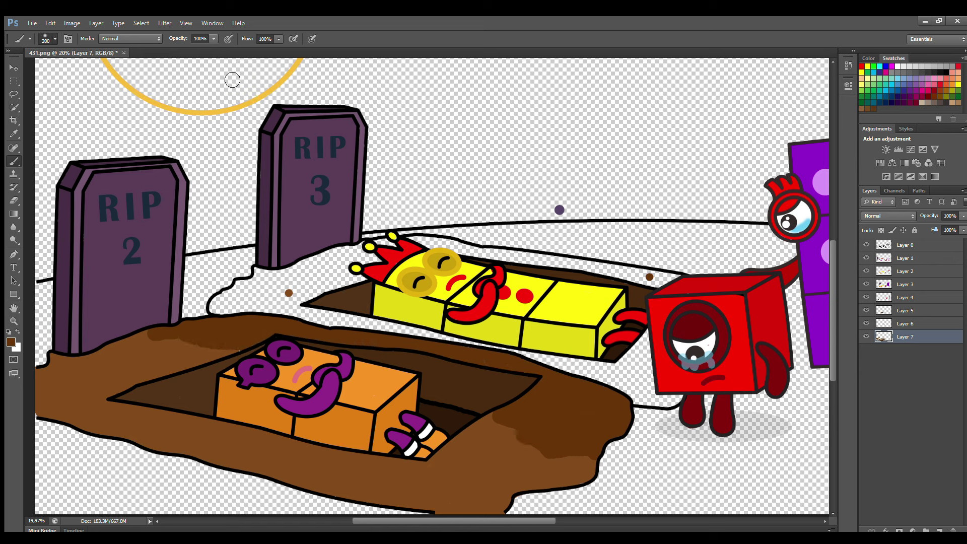
Step: Blend the edges between the dark and medium brown areas of the foreground dirt mound with sampled in-between browns on Layer 7
{"action": "left_click_drag", "start_coordinate": [157, 335], "coordinate": [255, 355]}
{"action": "left_click_drag", "start_coordinate": [484, 417], "coordinate": [584, 461]}
{"action": "key", "text": "i"}
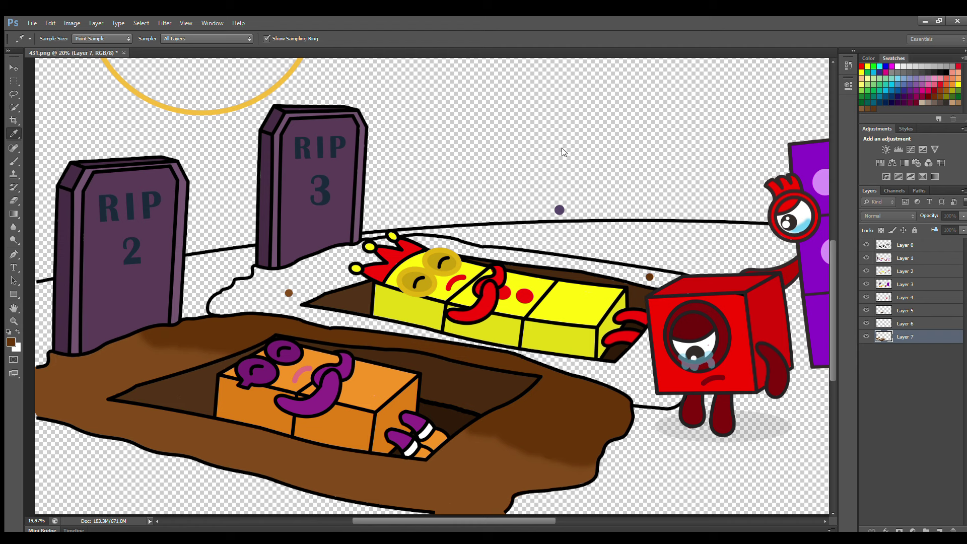
{"action": "key", "text": "b"}
{"action": "mouse_move", "coordinate": [433, 426]}
{"action": "left_mouse_down"}
{"action": "mouse_move", "coordinate": [594, 472]}
{"action": "mouse_move", "coordinate": [484, 438]}
{"action": "mouse_move", "coordinate": [503, 426]}
{"action": "left_mouse_up"}
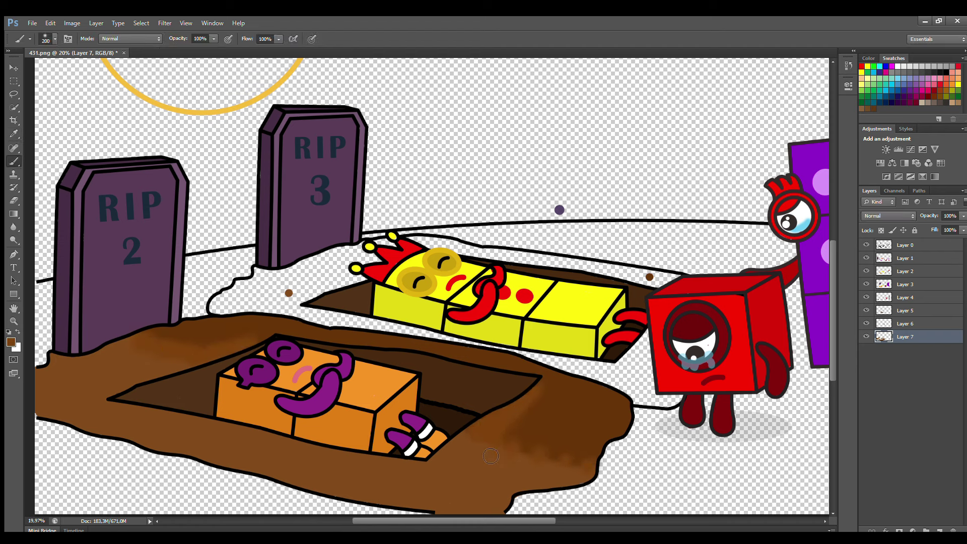
{"action": "key", "text": "i"}
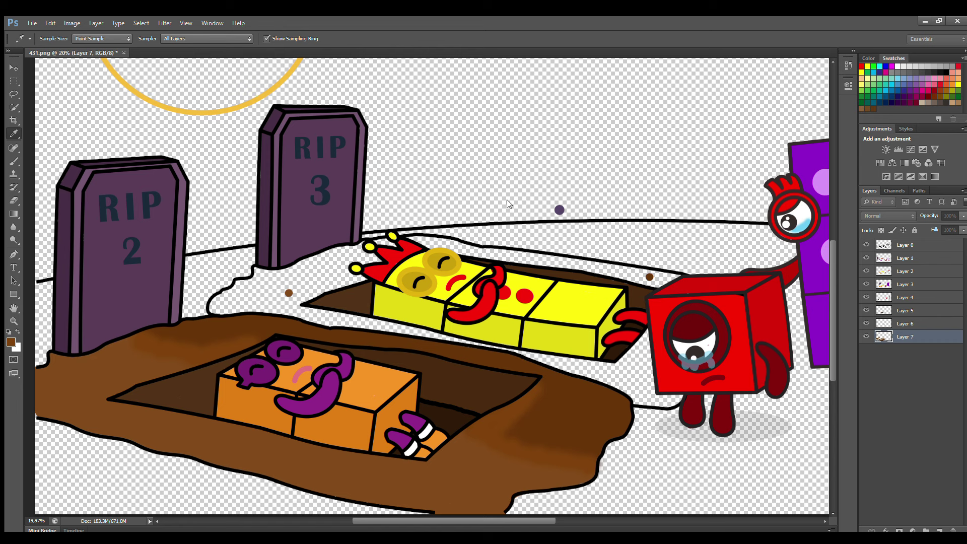
{"action": "key", "text": "b"}
{"action": "left_click_drag", "start_coordinate": [589, 457], "coordinate": [492, 445]}
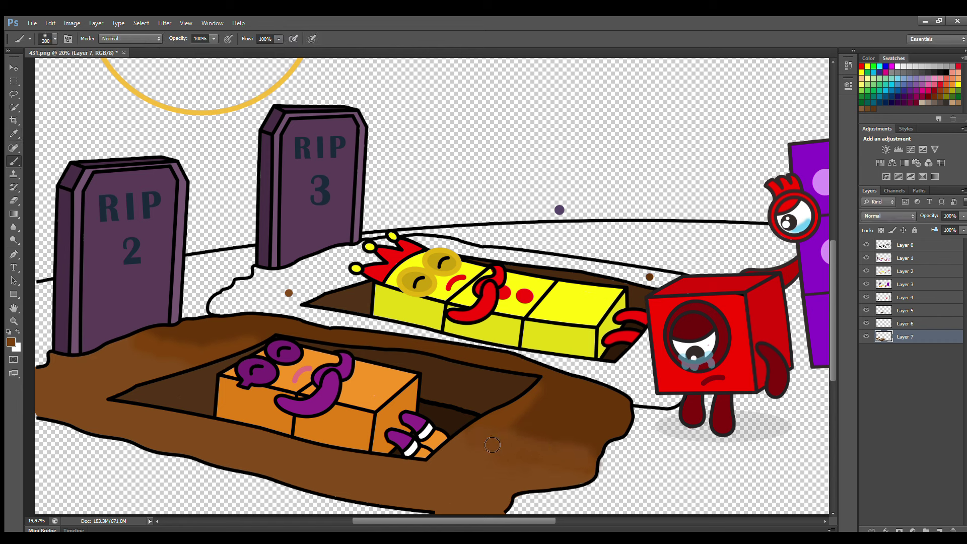
Step: Sample a darker brown and paint mottled soil patches along the rim, far end and front of the foreground mound
{"action": "key", "text": "i"}
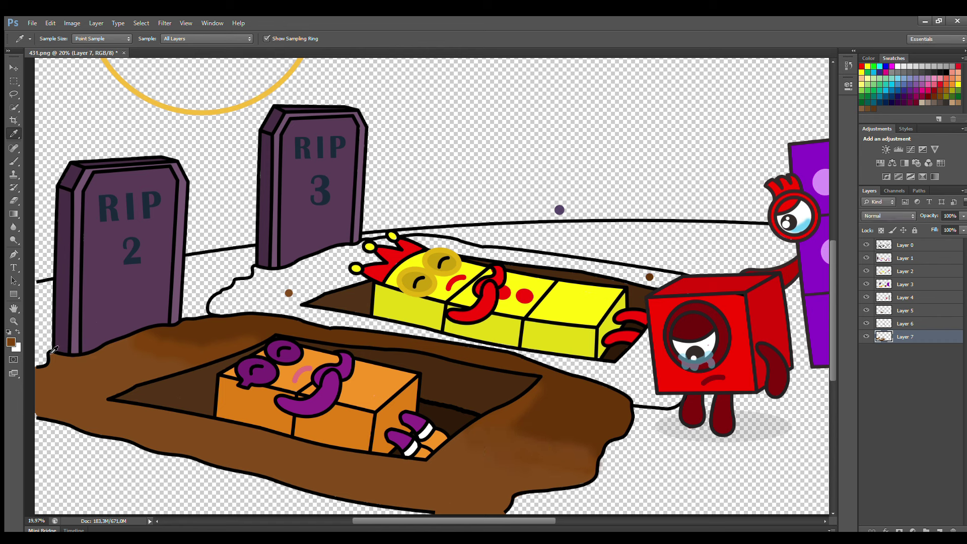
{"action": "key", "text": "b"}
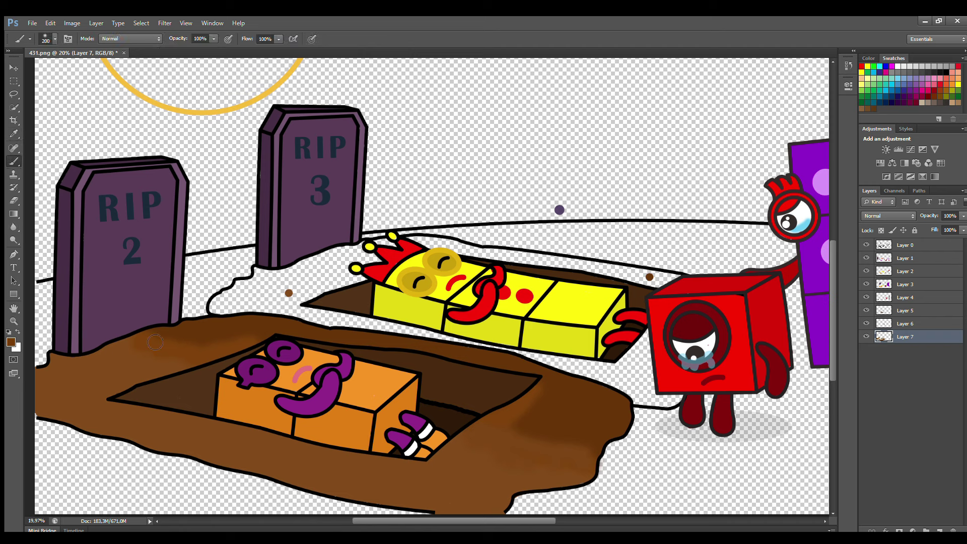
{"action": "mouse_move", "coordinate": [162, 357]}
{"action": "left_mouse_down"}
{"action": "mouse_move", "coordinate": [123, 349]}
{"action": "mouse_move", "coordinate": [156, 379]}
{"action": "mouse_move", "coordinate": [111, 353]}
{"action": "left_mouse_up"}
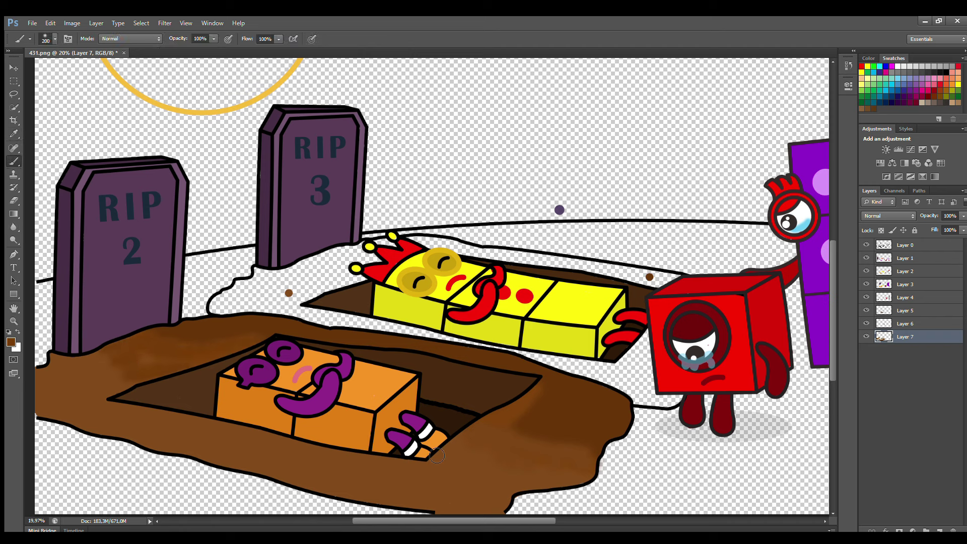
{"action": "mouse_move", "coordinate": [438, 451]}
{"action": "left_mouse_down"}
{"action": "mouse_move", "coordinate": [489, 438]}
{"action": "mouse_move", "coordinate": [525, 457]}
{"action": "mouse_move", "coordinate": [579, 458]}
{"action": "left_mouse_up"}
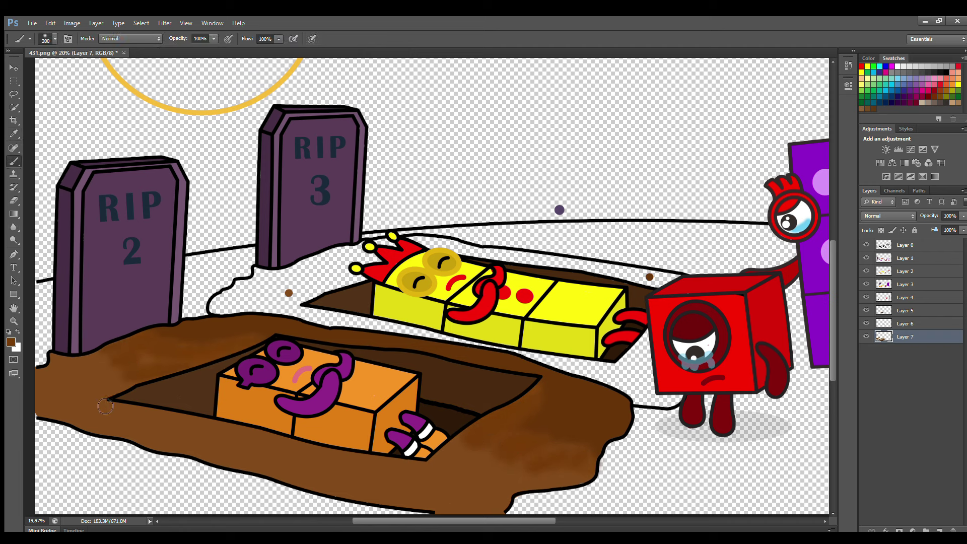
{"action": "mouse_move", "coordinate": [106, 397]}
{"action": "left_mouse_down"}
{"action": "mouse_move", "coordinate": [116, 374]}
{"action": "mouse_move", "coordinate": [75, 398]}
{"action": "mouse_move", "coordinate": [175, 442]}
{"action": "mouse_move", "coordinate": [330, 478]}
{"action": "mouse_move", "coordinate": [489, 490]}
{"action": "mouse_move", "coordinate": [419, 487]}
{"action": "mouse_move", "coordinate": [494, 465]}
{"action": "mouse_move", "coordinate": [572, 461]}
{"action": "left_mouse_up"}
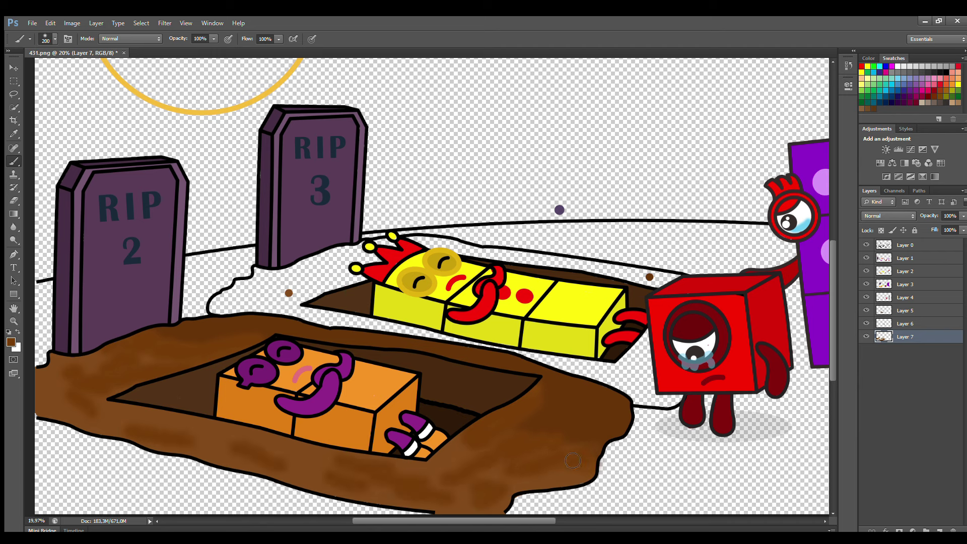
Step: Add Layer 8 at the bottom of the stack and paint the rear grave's dirt mound with sampled medium brown
{"action": "left_click", "coordinate": [939, 530]}
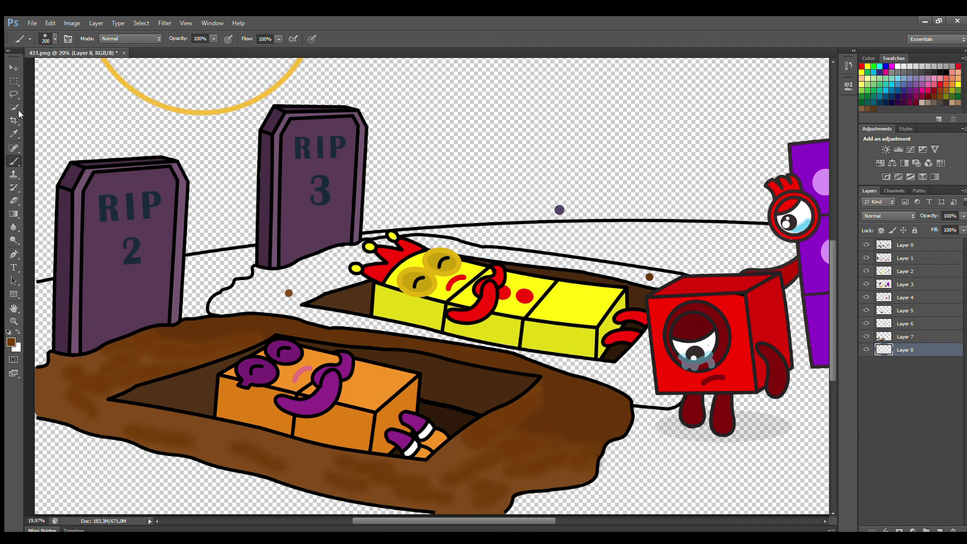
{"action": "left_click", "coordinate": [14, 133]}
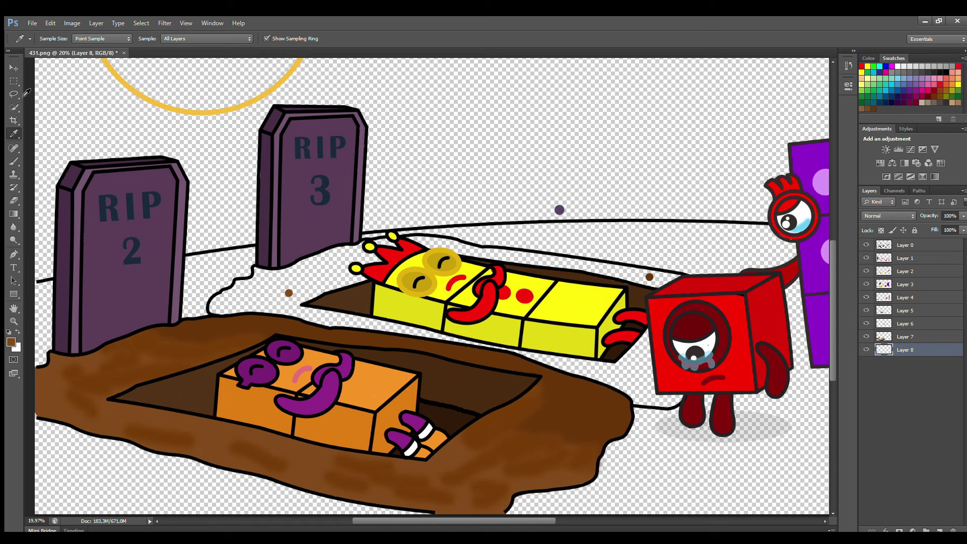
{"action": "key", "text": "b"}
{"action": "key", "text": "bracketleft"}
{"action": "mouse_move", "coordinate": [264, 272]}
{"action": "left_mouse_down"}
{"action": "mouse_move", "coordinate": [223, 307]}
{"action": "mouse_move", "coordinate": [451, 340]}
{"action": "mouse_move", "coordinate": [639, 398]}
{"action": "mouse_move", "coordinate": [685, 401]}
{"action": "mouse_move", "coordinate": [650, 344]}
{"action": "mouse_move", "coordinate": [639, 367]}
{"action": "left_mouse_up"}
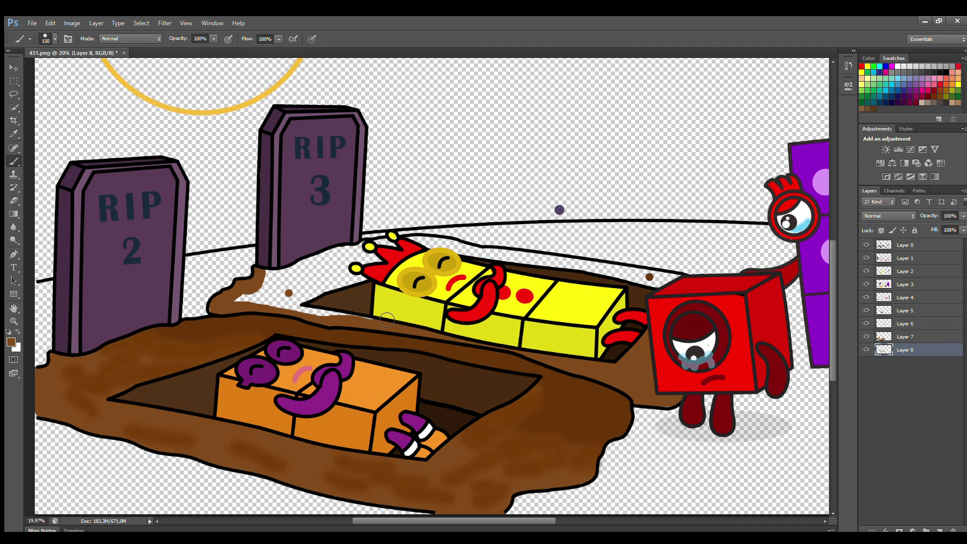
{"action": "mouse_move", "coordinate": [387, 320]}
{"action": "left_mouse_down"}
{"action": "mouse_move", "coordinate": [242, 298]}
{"action": "mouse_move", "coordinate": [347, 275]}
{"action": "mouse_move", "coordinate": [360, 249]}
{"action": "mouse_move", "coordinate": [392, 242]}
{"action": "mouse_move", "coordinate": [674, 280]}
{"action": "mouse_move", "coordinate": [634, 287]}
{"action": "left_mouse_up"}
Step: Sample the dark brown of the foreground mound and shade the back edge and head end of the rear mound
{"action": "left_click", "coordinate": [13, 134]}
{"action": "left_click", "coordinate": [468, 349]}
{"action": "left_click", "coordinate": [14, 162]}
{"action": "mouse_move", "coordinate": [464, 257]}
{"action": "left_mouse_down"}
{"action": "mouse_move", "coordinate": [338, 272]}
{"action": "mouse_move", "coordinate": [365, 277]}
{"action": "left_mouse_up"}
Step: Sample an in-between brown and brush blended soil patches over the rear mound at brush size 175
{"action": "key", "text": "i"}
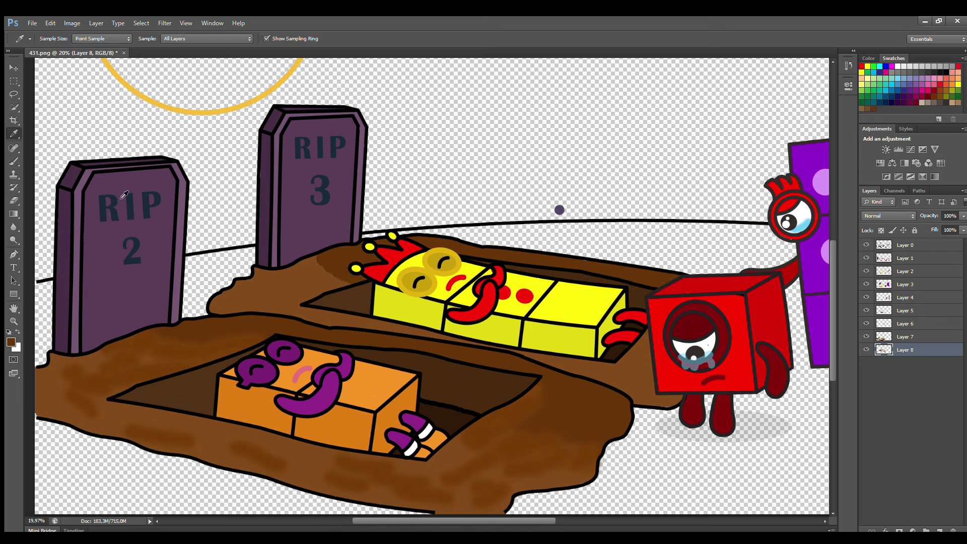
{"action": "key", "text": "b"}
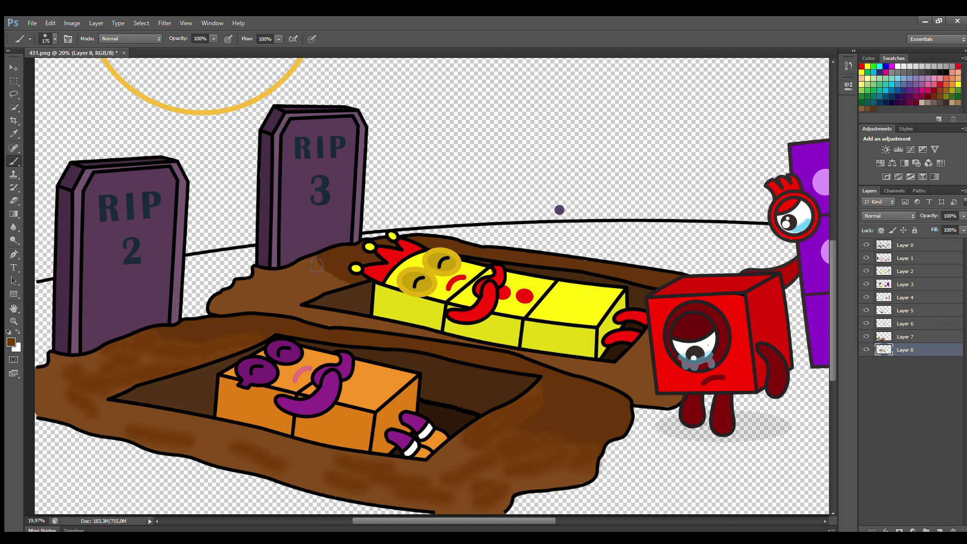
{"action": "mouse_move", "coordinate": [316, 265]}
{"action": "left_mouse_down"}
{"action": "mouse_move", "coordinate": [347, 276]}
{"action": "mouse_move", "coordinate": [328, 264]}
{"action": "mouse_move", "coordinate": [337, 283]}
{"action": "mouse_move", "coordinate": [245, 294]}
{"action": "mouse_move", "coordinate": [235, 309]}
{"action": "mouse_move", "coordinate": [386, 326]}
{"action": "mouse_move", "coordinate": [353, 326]}
{"action": "mouse_move", "coordinate": [533, 356]}
{"action": "mouse_move", "coordinate": [617, 386]}
{"action": "mouse_move", "coordinate": [646, 378]}
{"action": "mouse_move", "coordinate": [540, 424]}
{"action": "left_mouse_up"}
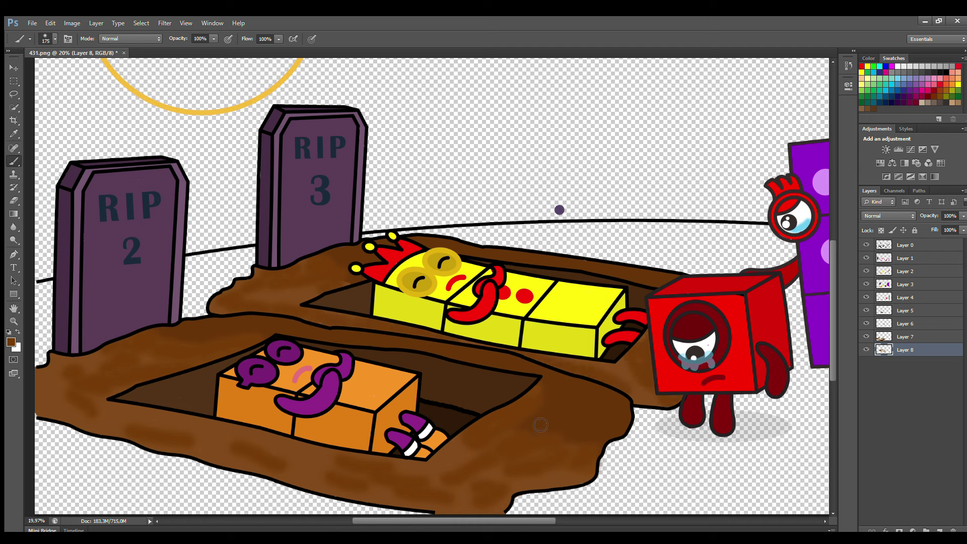
Step: Darken the front of the foreground mound on Layer 7 with broad brown strokes at brush size 300
{"action": "left_click", "coordinate": [902, 336]}
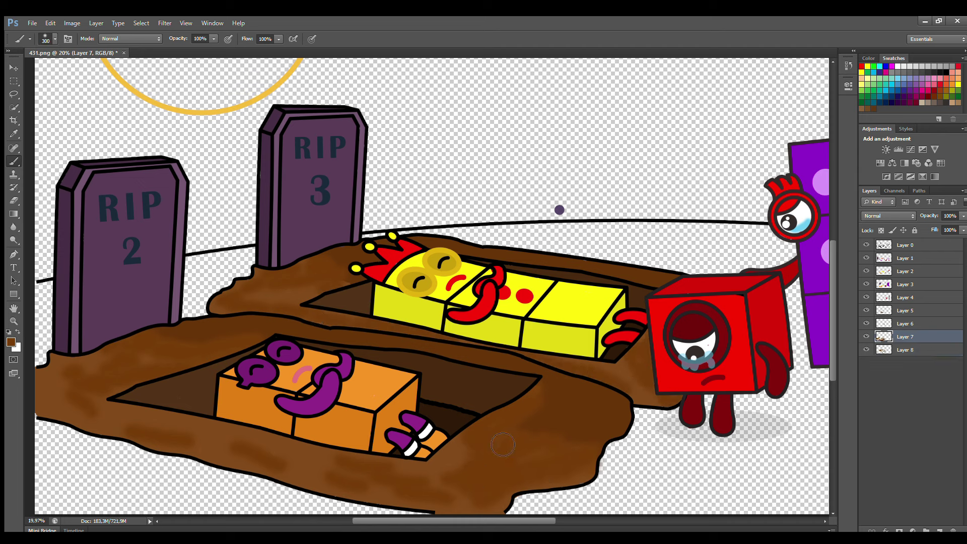
{"action": "mouse_move", "coordinate": [408, 479]}
{"action": "left_mouse_down"}
{"action": "mouse_move", "coordinate": [161, 423]}
{"action": "mouse_move", "coordinate": [82, 371]}
{"action": "mouse_move", "coordinate": [54, 400]}
{"action": "mouse_move", "coordinate": [234, 464]}
{"action": "left_mouse_up"}
{"action": "key", "text": "alt+period"}
{"action": "key", "text": "e"}
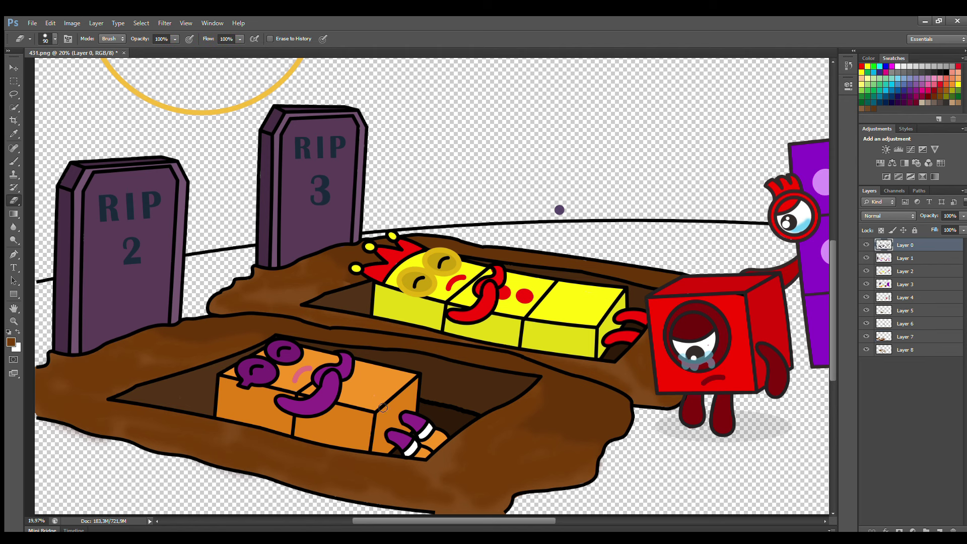
{"action": "scroll", "coordinate": [383, 407], "scroll_direction": "down", "scroll_amount": 2}
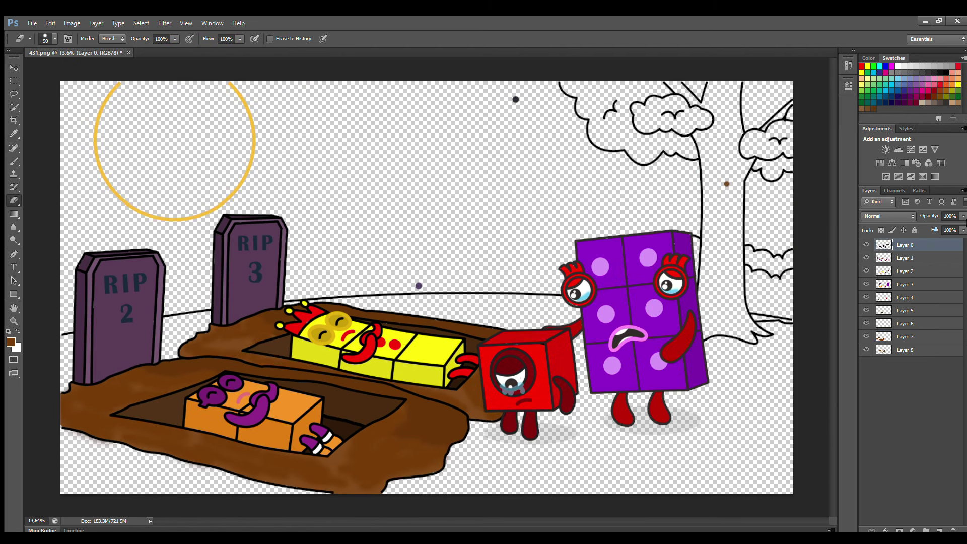
Step: Paint the front leaf clump on each of the two trees medium green on Layer 5
{"action": "left_click", "coordinate": [911, 313]}
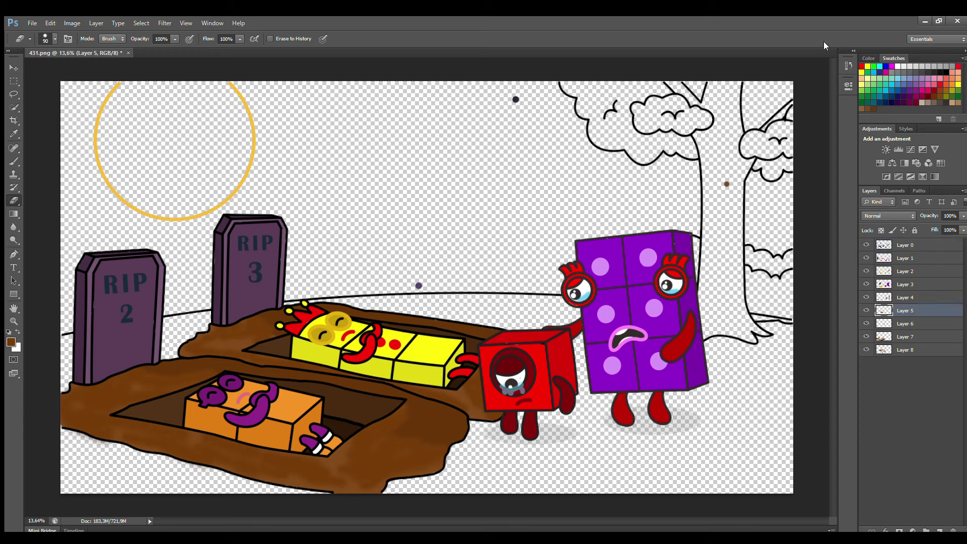
{"action": "key", "text": "i"}
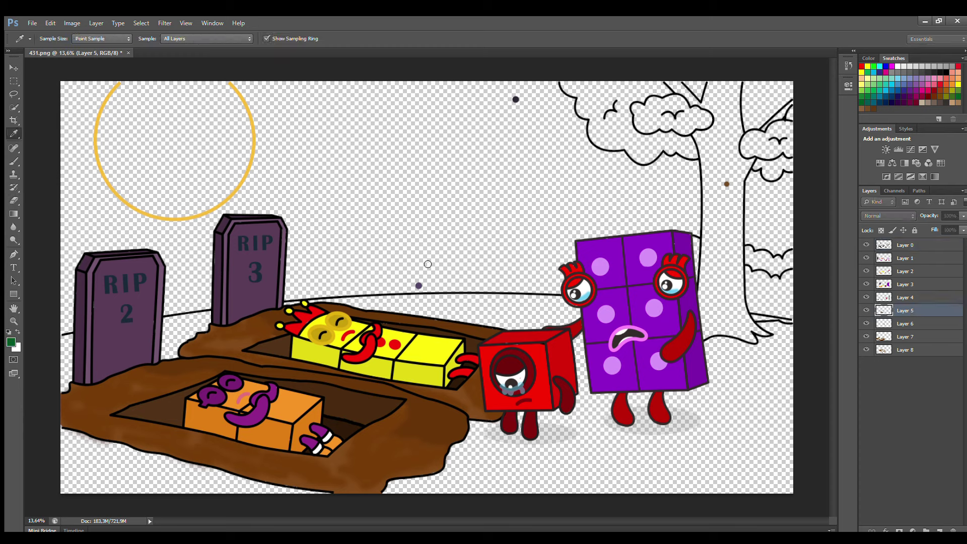
{"action": "key", "text": "e"}
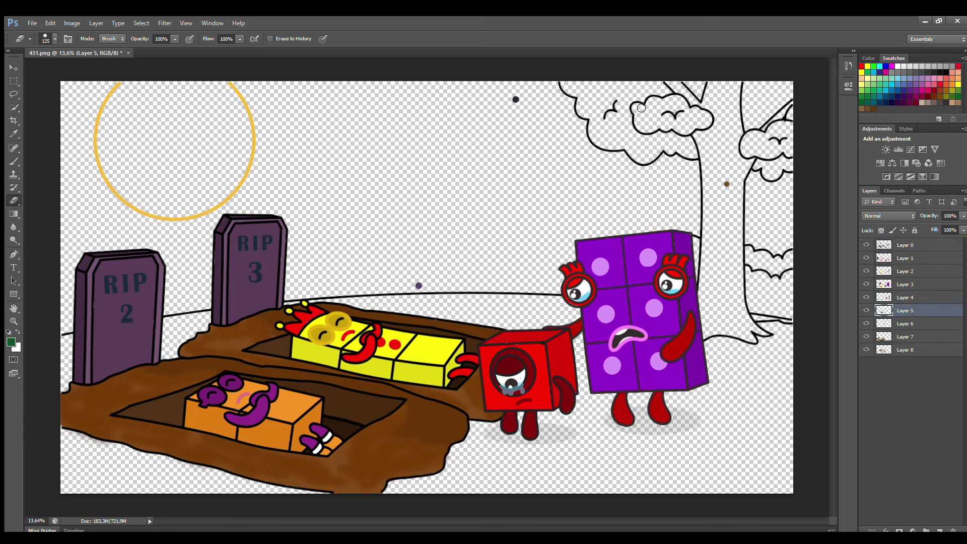
{"action": "key", "text": "b"}
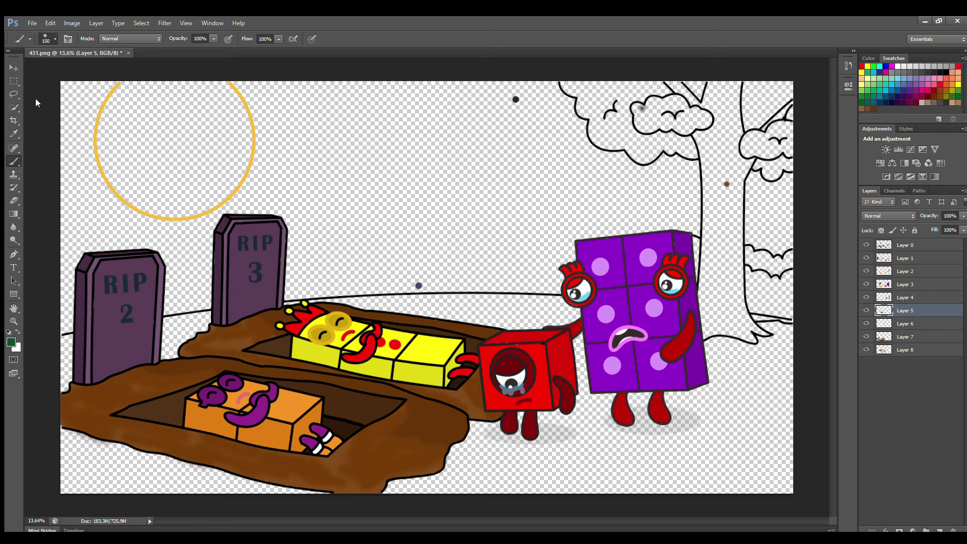
{"action": "mouse_move", "coordinate": [636, 107]}
{"action": "left_mouse_down"}
{"action": "mouse_move", "coordinate": [686, 131]}
{"action": "mouse_move", "coordinate": [708, 121]}
{"action": "mouse_move", "coordinate": [685, 133]}
{"action": "mouse_move", "coordinate": [700, 115]}
{"action": "mouse_move", "coordinate": [680, 100]}
{"action": "mouse_move", "coordinate": [659, 118]}
{"action": "left_mouse_up"}
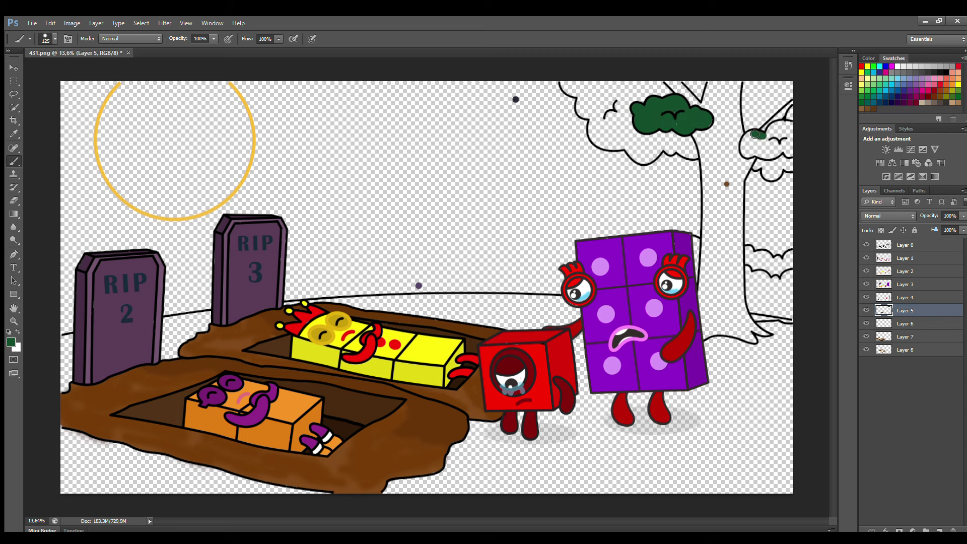
{"action": "mouse_move", "coordinate": [755, 134]}
{"action": "left_mouse_down"}
{"action": "mouse_move", "coordinate": [744, 155]}
{"action": "mouse_move", "coordinate": [792, 150]}
{"action": "mouse_move", "coordinate": [783, 123]}
{"action": "mouse_move", "coordinate": [768, 138]}
{"action": "mouse_move", "coordinate": [774, 145]}
{"action": "left_mouse_up"}
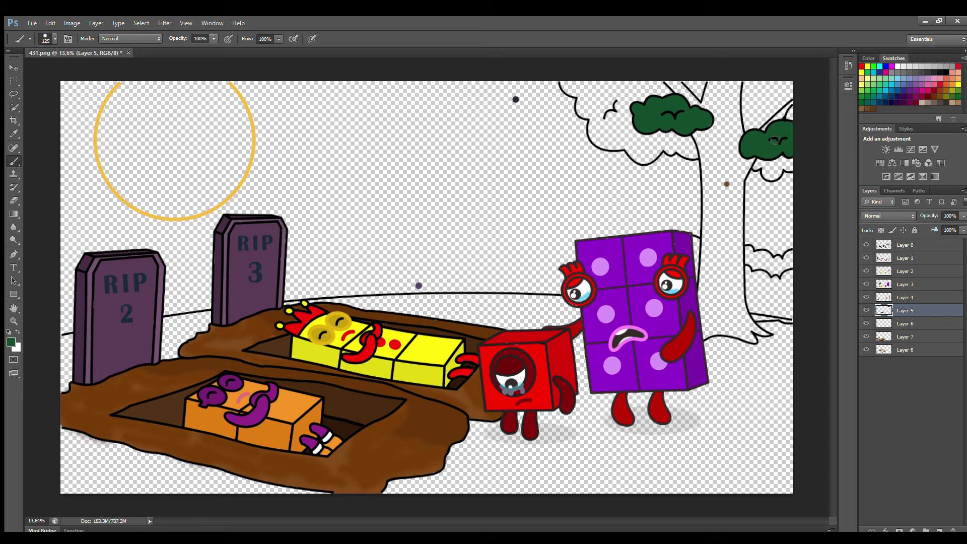
Step: Paint the large canopy behind the first tree's front leaf clump a darker green on Layer 6
{"action": "left_click", "coordinate": [906, 324]}
{"action": "key", "text": "i"}
{"action": "key", "text": "b"}
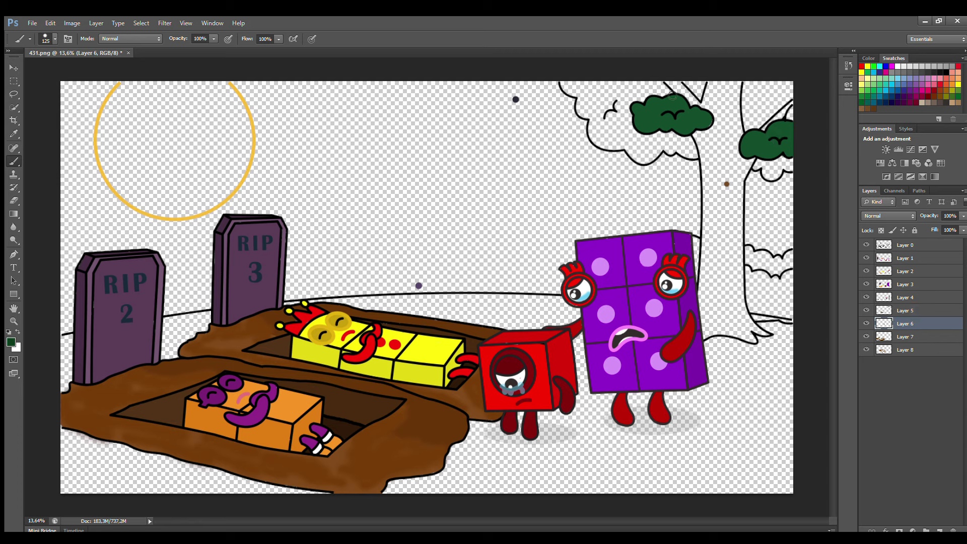
{"action": "mouse_move", "coordinate": [652, 84]}
{"action": "left_mouse_down"}
{"action": "mouse_move", "coordinate": [564, 83]}
{"action": "mouse_move", "coordinate": [593, 138]}
{"action": "mouse_move", "coordinate": [645, 162]}
{"action": "mouse_move", "coordinate": [664, 148]}
{"action": "mouse_move", "coordinate": [694, 158]}
{"action": "mouse_move", "coordinate": [688, 136]}
{"action": "mouse_move", "coordinate": [670, 150]}
{"action": "mouse_move", "coordinate": [682, 139]}
{"action": "mouse_move", "coordinate": [660, 93]}
{"action": "mouse_move", "coordinate": [571, 91]}
{"action": "mouse_move", "coordinate": [590, 110]}
{"action": "mouse_move", "coordinate": [660, 101]}
{"action": "mouse_move", "coordinate": [607, 106]}
{"action": "mouse_move", "coordinate": [630, 144]}
{"action": "mouse_move", "coordinate": [672, 141]}
{"action": "mouse_move", "coordinate": [628, 128]}
{"action": "left_mouse_up"}
{"action": "key", "text": "bracketright"}
{"action": "key", "text": "bracketright"}
{"action": "key", "text": "e"}
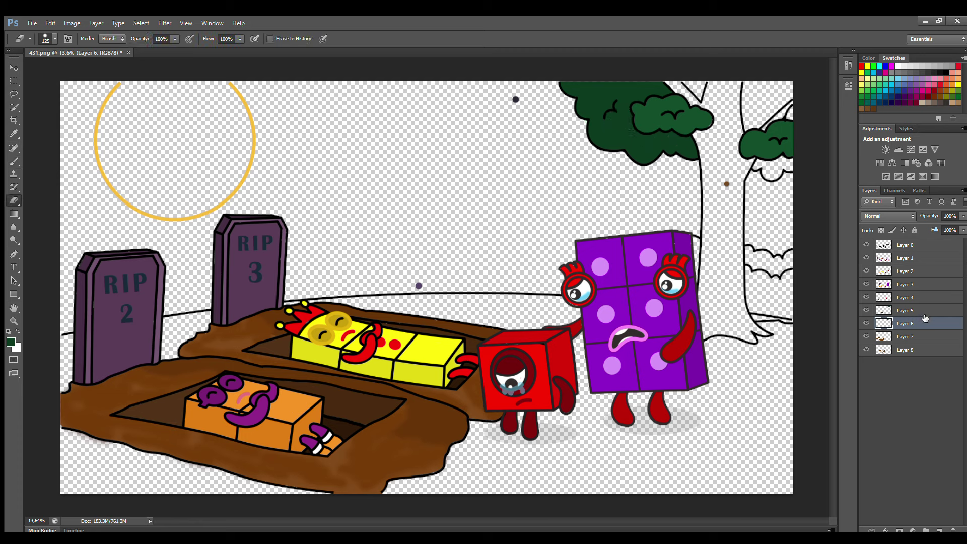
Step: Fill the small foliage wedge between the branches and the rest of the second tree's foliage with darker green on Layer 6
{"action": "key", "text": "b"}
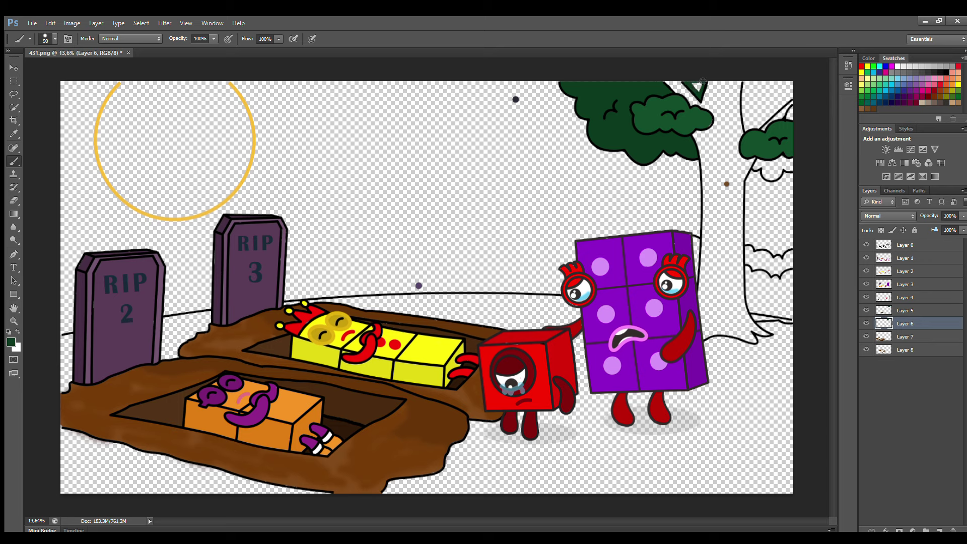
{"action": "mouse_move", "coordinate": [744, 95]}
{"action": "left_mouse_down"}
{"action": "mouse_move", "coordinate": [747, 131]}
{"action": "mouse_move", "coordinate": [781, 102]}
{"action": "left_mouse_up"}
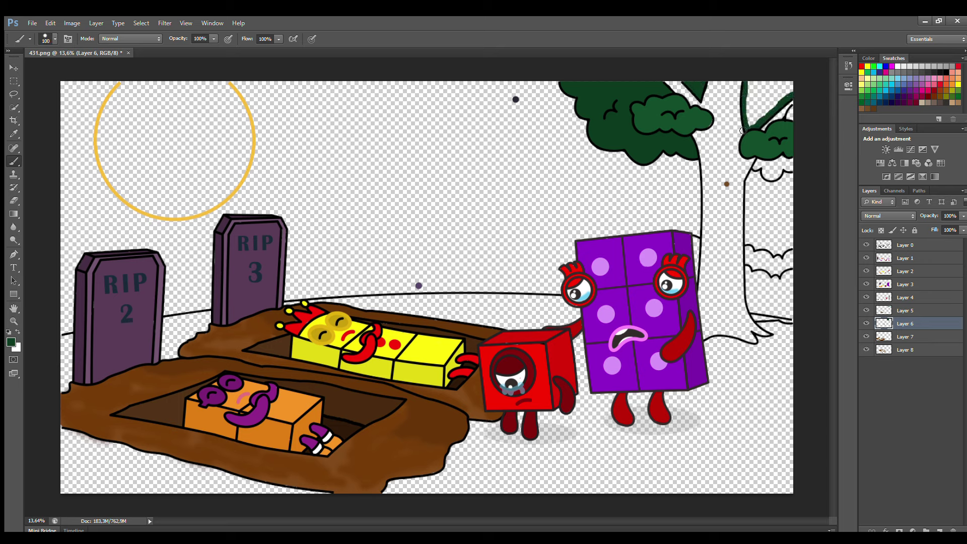
{"action": "key", "text": "bracketright"}
{"action": "key", "text": "bracketright"}
{"action": "mouse_move", "coordinate": [743, 131]}
{"action": "left_mouse_down"}
{"action": "mouse_move", "coordinate": [749, 110]}
{"action": "mouse_move", "coordinate": [782, 86]}
{"action": "mouse_move", "coordinate": [794, 94]}
{"action": "mouse_move", "coordinate": [756, 101]}
{"action": "mouse_move", "coordinate": [753, 121]}
{"action": "mouse_move", "coordinate": [766, 101]}
{"action": "left_mouse_up"}
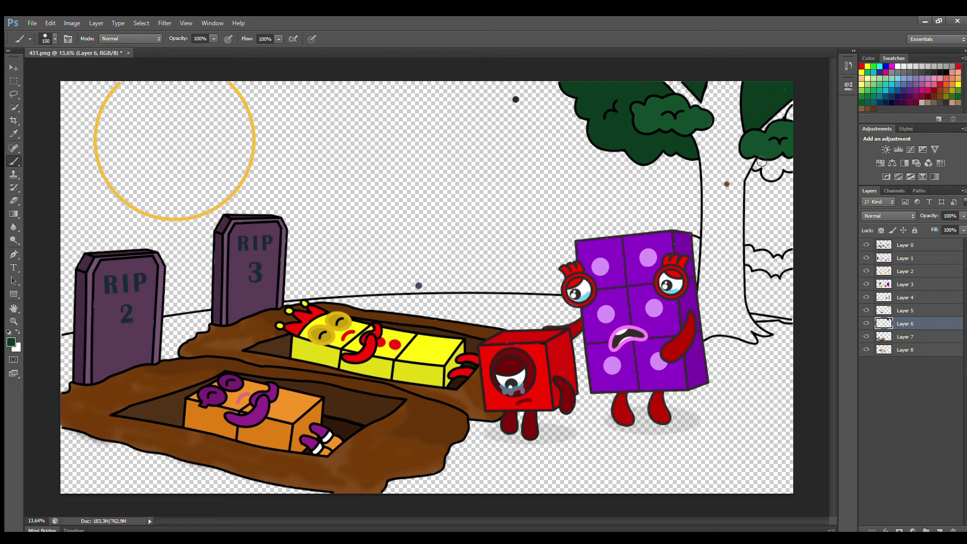
{"action": "mouse_move", "coordinate": [761, 161]}
{"action": "left_mouse_down"}
{"action": "mouse_move", "coordinate": [795, 113]}
{"action": "mouse_move", "coordinate": [765, 161]}
{"action": "mouse_move", "coordinate": [775, 179]}
{"action": "mouse_move", "coordinate": [793, 169]}
{"action": "left_mouse_up"}
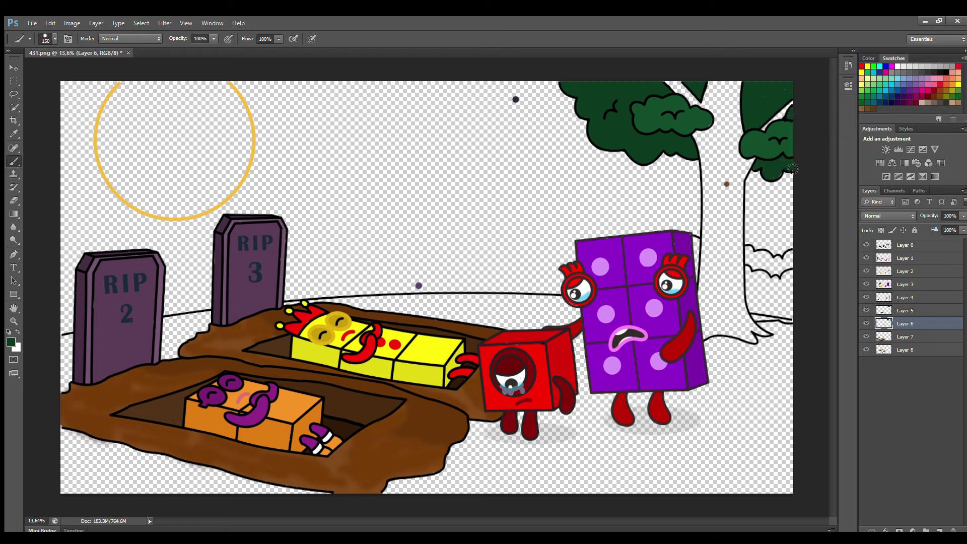
Step: Paint the front bush beside the large tree trunk medium green on Layer 5 and erase the extra outline across its base on Layer 0
{"action": "left_click", "coordinate": [909, 312]}
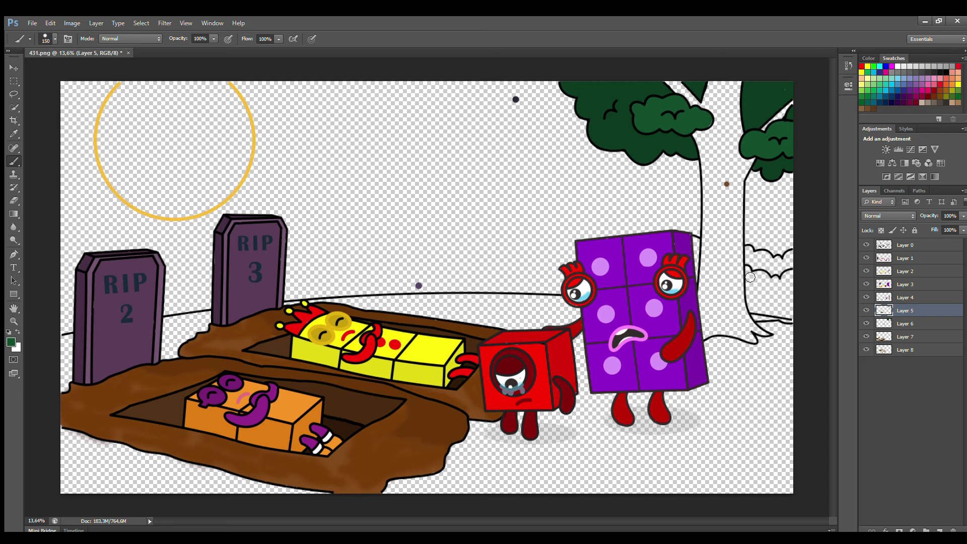
{"action": "mouse_move", "coordinate": [748, 267]}
{"action": "left_mouse_down"}
{"action": "mouse_move", "coordinate": [752, 308]}
{"action": "mouse_move", "coordinate": [783, 319]}
{"action": "mouse_move", "coordinate": [754, 316]}
{"action": "mouse_move", "coordinate": [790, 317]}
{"action": "mouse_move", "coordinate": [794, 275]}
{"action": "mouse_move", "coordinate": [751, 274]}
{"action": "mouse_move", "coordinate": [758, 286]}
{"action": "mouse_move", "coordinate": [784, 288]}
{"action": "mouse_move", "coordinate": [796, 320]}
{"action": "mouse_move", "coordinate": [770, 299]}
{"action": "left_mouse_up"}
{"action": "key", "text": "bracketright"}
{"action": "key", "text": "bracketright"}
{"action": "key", "text": "bracketright"}
{"action": "key", "text": "bracketright"}
{"action": "key", "text": "alt+period"}
{"action": "left_click", "coordinate": [15, 201]}
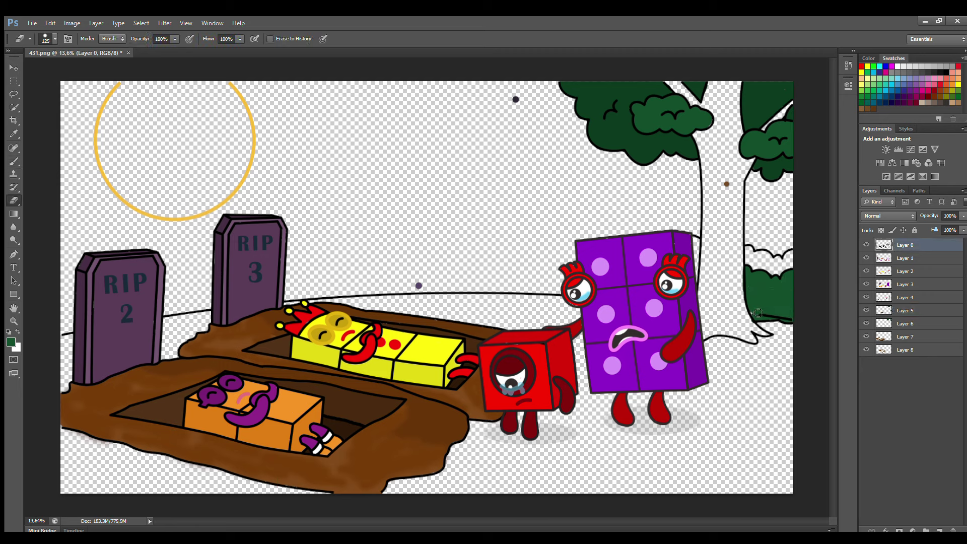
{"action": "left_click", "coordinate": [905, 311]}
{"action": "key", "text": "b"}
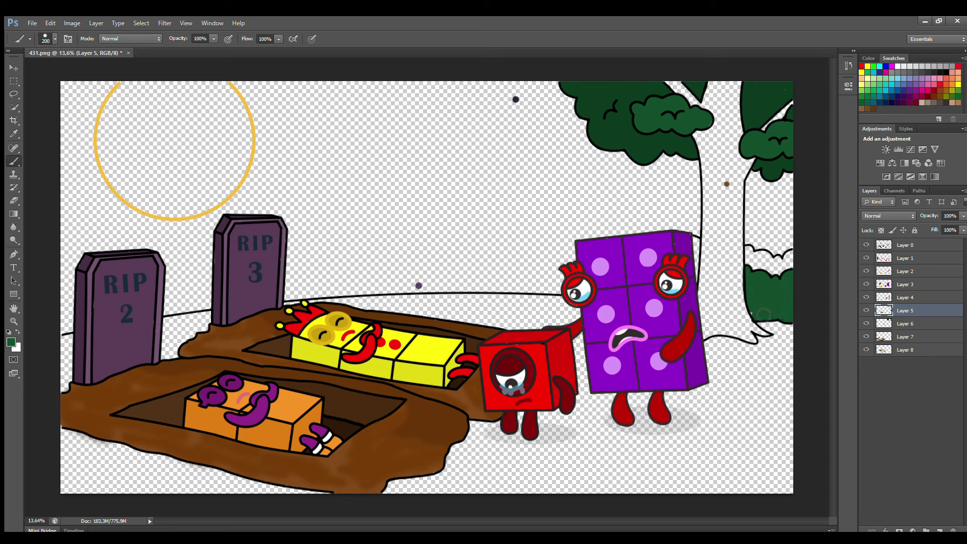
Step: Paint the rear bush strip and the bush sliver beside the purple block character darker green on Layer 6
{"action": "left_click", "coordinate": [901, 324]}
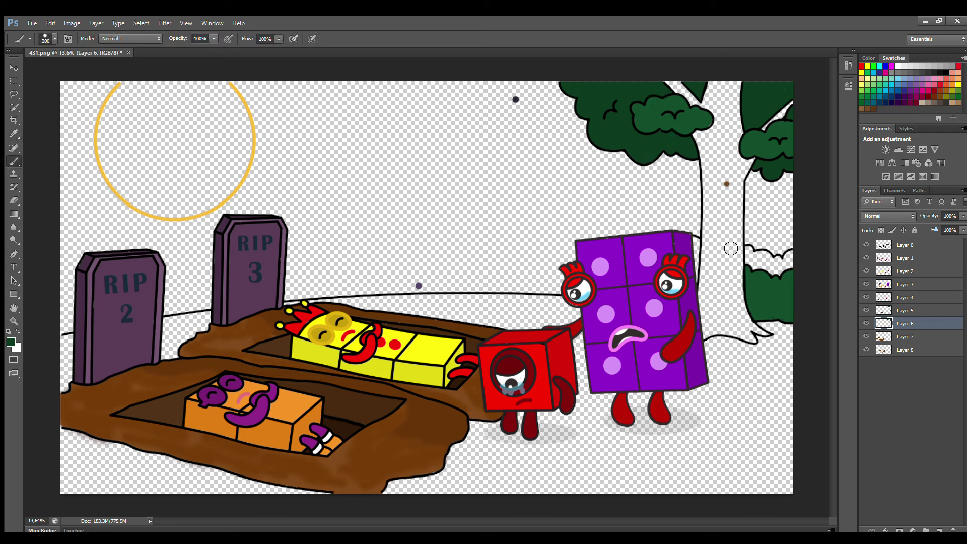
{"action": "mouse_move", "coordinate": [750, 253]}
{"action": "left_mouse_down"}
{"action": "mouse_move", "coordinate": [790, 259]}
{"action": "mouse_move", "coordinate": [763, 265]}
{"action": "mouse_move", "coordinate": [789, 269]}
{"action": "left_mouse_up"}
{"action": "left_click_drag", "start_coordinate": [696, 238], "coordinate": [696, 276]}
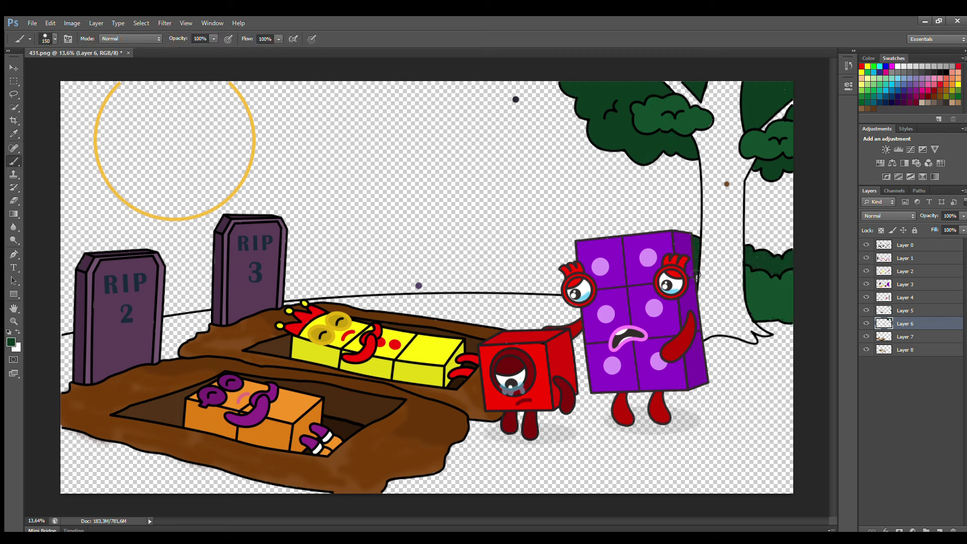
Step: Paint the large tree's trunk, branches and roots brown on Layer 7, sampling the colour from the brown reference dot
{"action": "left_click", "coordinate": [904, 337]}
{"action": "left_click", "coordinate": [726, 184], "text": "alt"}
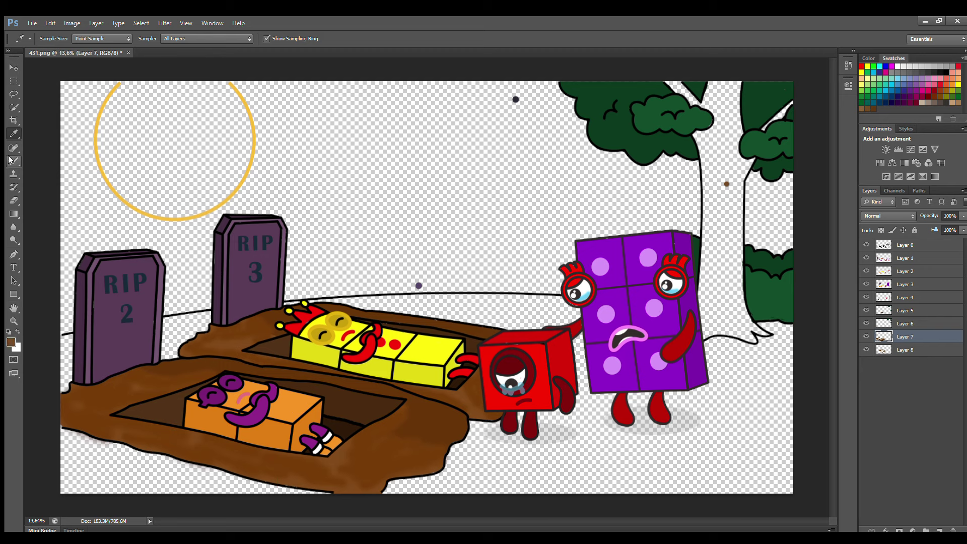
{"action": "key", "text": "bracketright"}
{"action": "key", "text": "bracketright"}
{"action": "key", "text": "bracketright"}
{"action": "mouse_move", "coordinate": [672, 86]}
{"action": "left_mouse_down"}
{"action": "mouse_move", "coordinate": [743, 82]}
{"action": "mouse_move", "coordinate": [777, 118]}
{"action": "mouse_move", "coordinate": [741, 198]}
{"action": "mouse_move", "coordinate": [746, 310]}
{"action": "mouse_move", "coordinate": [736, 327]}
{"action": "mouse_move", "coordinate": [706, 301]}
{"action": "mouse_move", "coordinate": [717, 204]}
{"action": "mouse_move", "coordinate": [706, 98]}
{"action": "mouse_move", "coordinate": [719, 92]}
{"action": "mouse_move", "coordinate": [735, 164]}
{"action": "mouse_move", "coordinate": [718, 284]}
{"action": "left_mouse_up"}
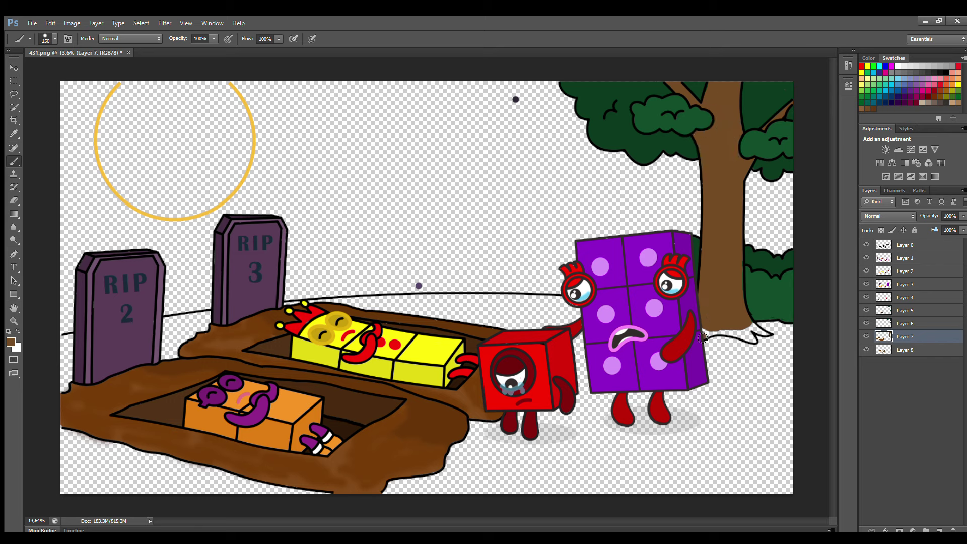
{"action": "left_click_drag", "start_coordinate": [719, 331], "coordinate": [747, 336]}
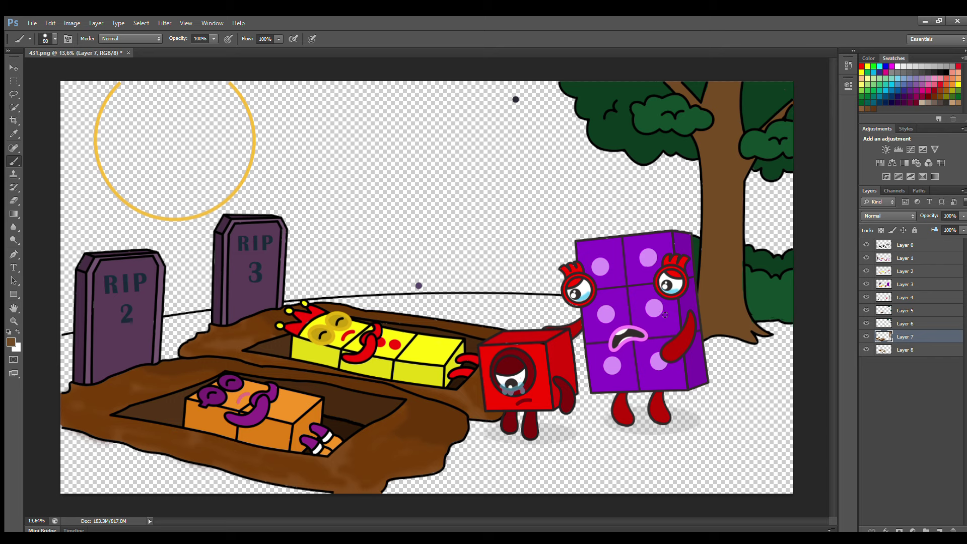
Step: Fill the moon circle with solid yellow on Layer 8, sampling the colour from its outline
{"action": "left_click", "coordinate": [909, 349]}
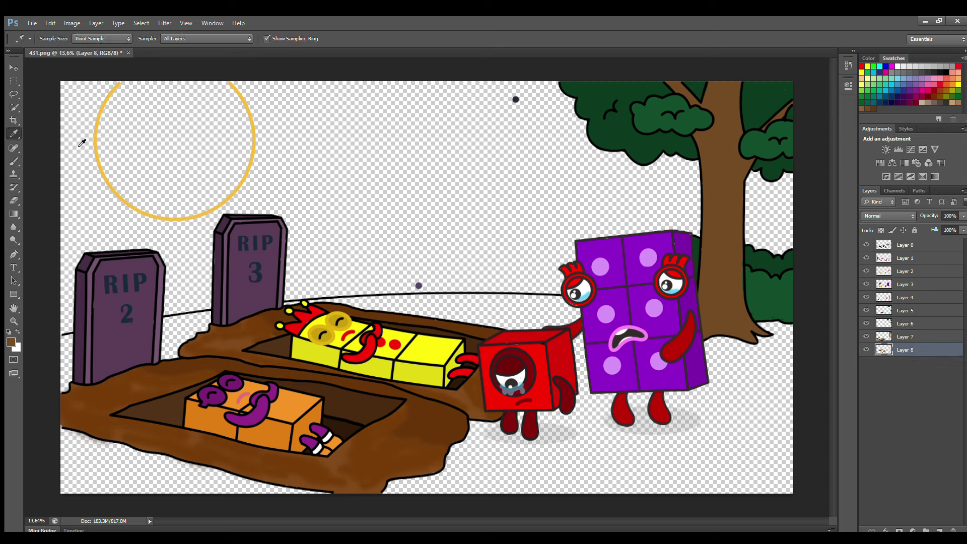
{"action": "left_click", "coordinate": [98, 125], "text": "alt"}
{"action": "key", "text": "bracketright"}
{"action": "key", "text": "bracketright"}
{"action": "key", "text": "bracketright"}
{"action": "key", "text": "bracketright"}
{"action": "key", "text": "bracketright"}
{"action": "key", "text": "bracketright"}
{"action": "key", "text": "bracketright"}
{"action": "mouse_move", "coordinate": [130, 86]}
{"action": "left_mouse_down"}
{"action": "mouse_move", "coordinate": [109, 137]}
{"action": "mouse_move", "coordinate": [113, 170]}
{"action": "mouse_move", "coordinate": [154, 210]}
{"action": "mouse_move", "coordinate": [196, 215]}
{"action": "mouse_move", "coordinate": [240, 181]}
{"action": "mouse_move", "coordinate": [249, 155]}
{"action": "mouse_move", "coordinate": [234, 101]}
{"action": "mouse_move", "coordinate": [193, 89]}
{"action": "mouse_move", "coordinate": [137, 107]}
{"action": "mouse_move", "coordinate": [186, 208]}
{"action": "mouse_move", "coordinate": [220, 120]}
{"action": "mouse_move", "coordinate": [186, 153]}
{"action": "left_mouse_up"}
Step: Shade the moon on Layer 8 with soft patches of slightly darker yellow using a 500-size brush
{"action": "key", "text": "i"}
{"action": "key", "text": "b"}
{"action": "key", "text": "bracketright"}
{"action": "key", "text": "bracketright"}
{"action": "key", "text": "bracketright"}
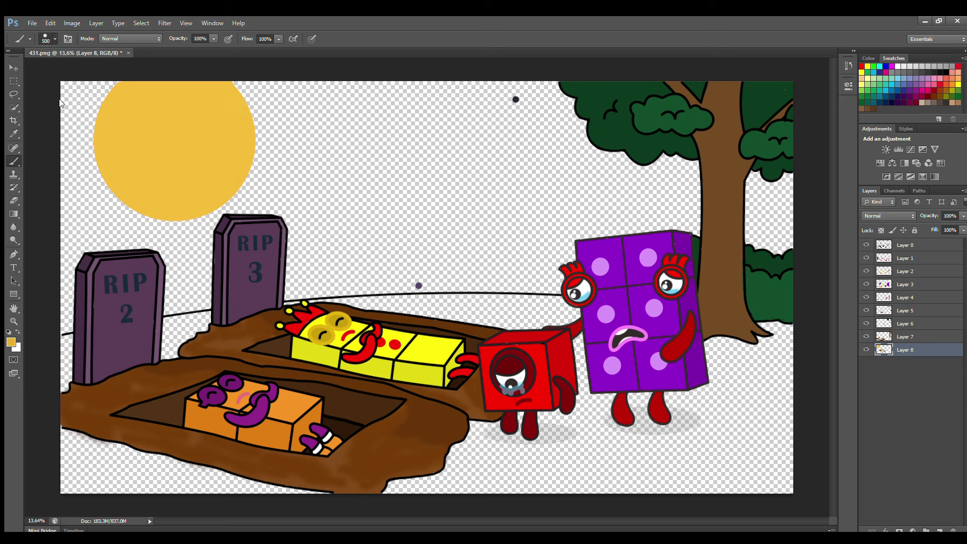
{"action": "mouse_move", "coordinate": [138, 117]}
{"action": "left_mouse_down"}
{"action": "mouse_move", "coordinate": [196, 119]}
{"action": "mouse_move", "coordinate": [151, 175]}
{"action": "mouse_move", "coordinate": [211, 173]}
{"action": "mouse_move", "coordinate": [237, 193]}
{"action": "mouse_move", "coordinate": [141, 185]}
{"action": "mouse_move", "coordinate": [170, 165]}
{"action": "mouse_move", "coordinate": [244, 157]}
{"action": "mouse_move", "coordinate": [244, 130]}
{"action": "mouse_move", "coordinate": [246, 168]}
{"action": "mouse_move", "coordinate": [201, 215]}
{"action": "mouse_move", "coordinate": [176, 216]}
{"action": "mouse_move", "coordinate": [241, 216]}
{"action": "left_mouse_up"}
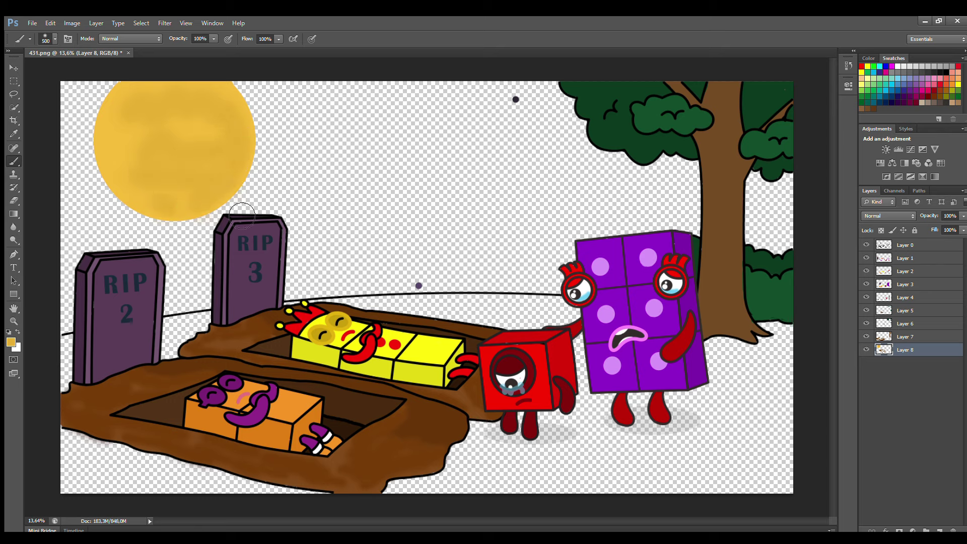
Step: Add Layer 9 beneath Layer 8 and paint the whole grassy ground olive green up to the horizon line
{"action": "left_click", "coordinate": [939, 528]}
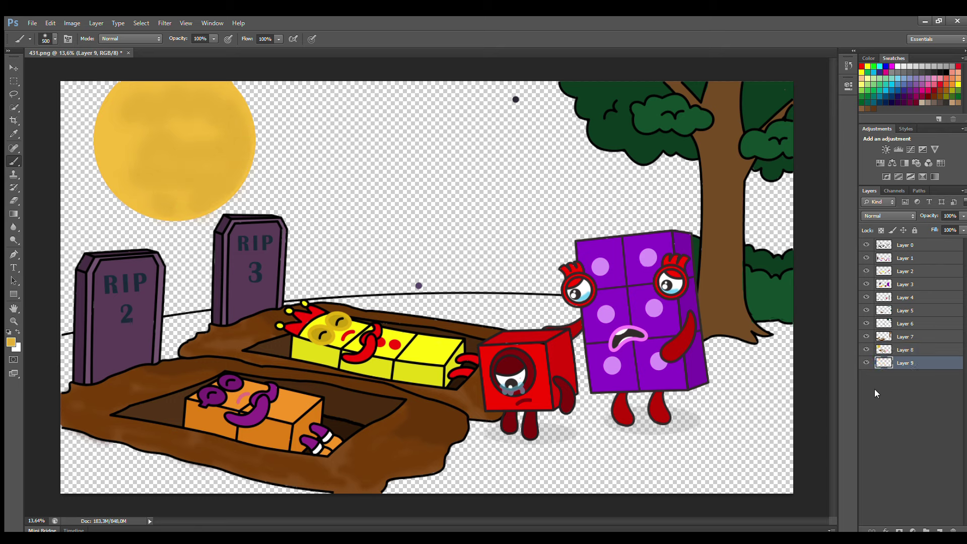
{"action": "left_click", "coordinate": [950, 104]}
{"action": "mouse_move", "coordinate": [66, 355]}
{"action": "left_mouse_down"}
{"action": "mouse_move", "coordinate": [179, 347]}
{"action": "mouse_move", "coordinate": [202, 325]}
{"action": "left_mouse_up"}
{"action": "mouse_move", "coordinate": [299, 336]}
{"action": "left_mouse_down"}
{"action": "mouse_move", "coordinate": [367, 310]}
{"action": "mouse_move", "coordinate": [400, 325]}
{"action": "mouse_move", "coordinate": [574, 314]}
{"action": "mouse_move", "coordinate": [745, 375]}
{"action": "mouse_move", "coordinate": [620, 384]}
{"action": "mouse_move", "coordinate": [755, 395]}
{"action": "mouse_move", "coordinate": [222, 420]}
{"action": "mouse_move", "coordinate": [96, 496]}
{"action": "mouse_move", "coordinate": [775, 453]}
{"action": "mouse_move", "coordinate": [705, 509]}
{"action": "left_mouse_up"}
Step: Shade the foreground grass a darker olive on Layer 9 with a 700-size brush
{"action": "key", "text": "bracketright"}
{"action": "key", "text": "bracketright"}
{"action": "key", "text": "i"}
{"action": "key", "text": "b"}
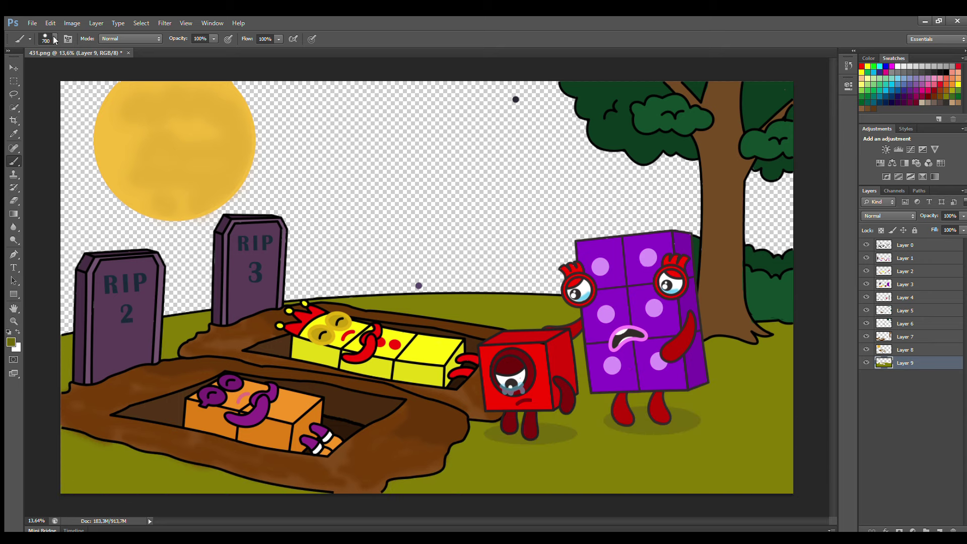
{"action": "mouse_move", "coordinate": [77, 431]}
{"action": "left_mouse_down"}
{"action": "mouse_move", "coordinate": [252, 478]}
{"action": "mouse_move", "coordinate": [806, 418]}
{"action": "mouse_move", "coordinate": [604, 468]}
{"action": "mouse_move", "coordinate": [786, 352]}
{"action": "left_mouse_up"}
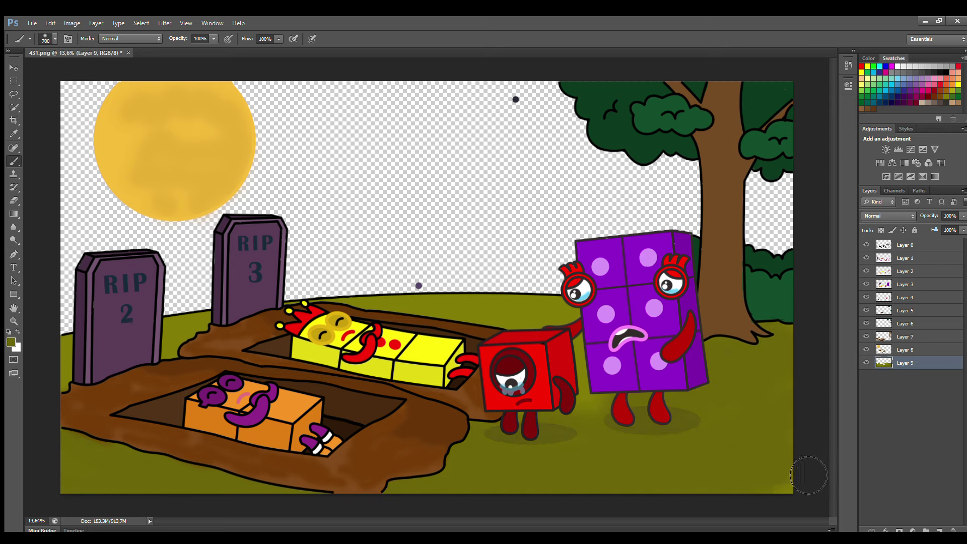
Step: Paint soft, deeper olive shadows on the grass near the tree and along the front dirt mound on Layer 9
{"action": "key", "text": "i"}
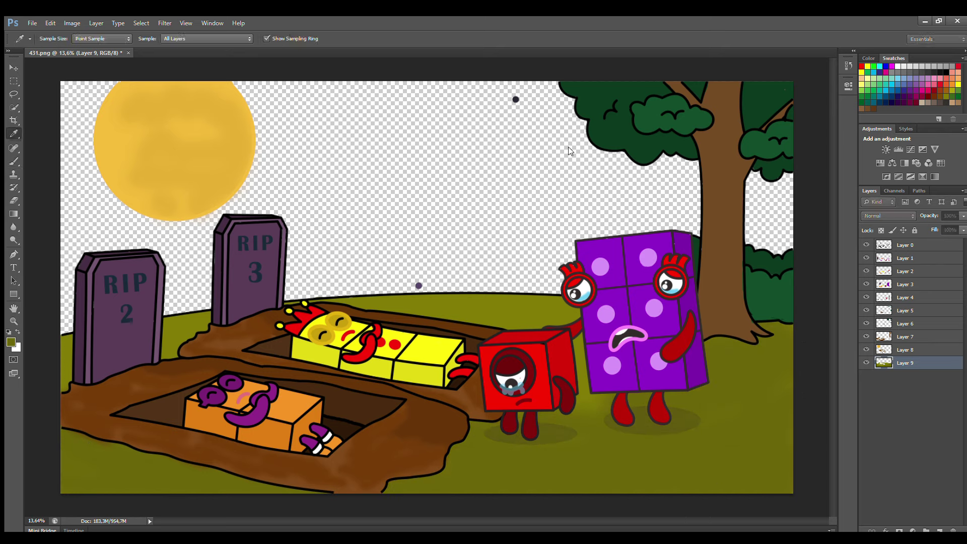
{"action": "key", "text": "b"}
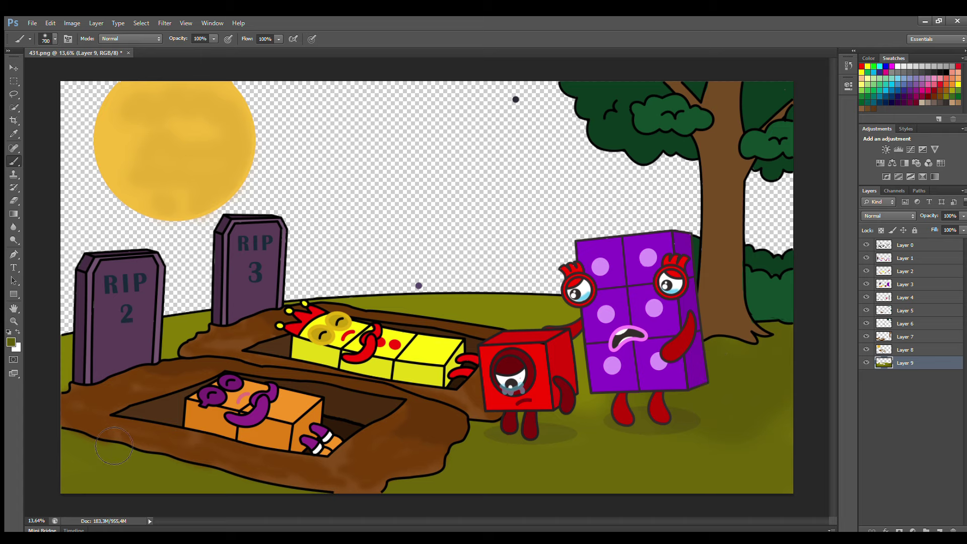
{"action": "key", "text": "i"}
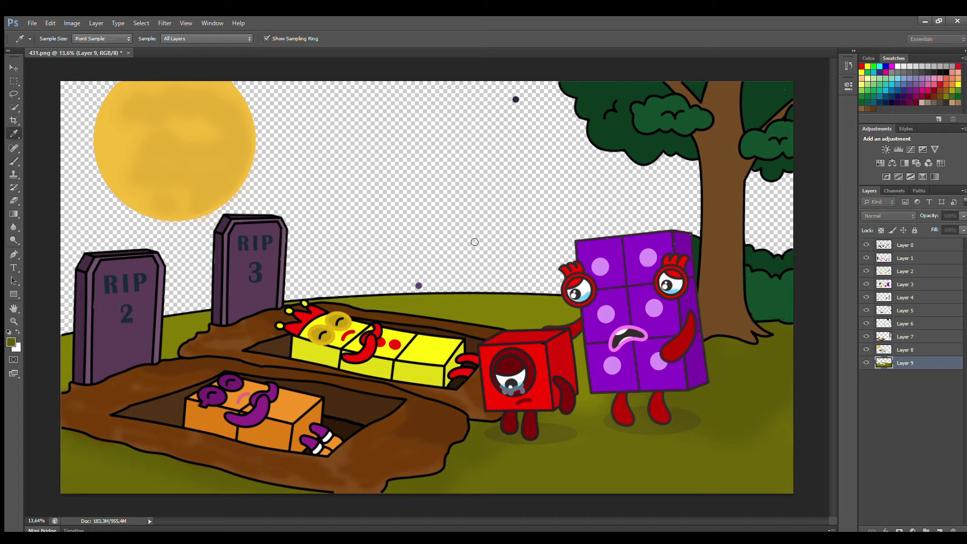
{"action": "key", "text": "b"}
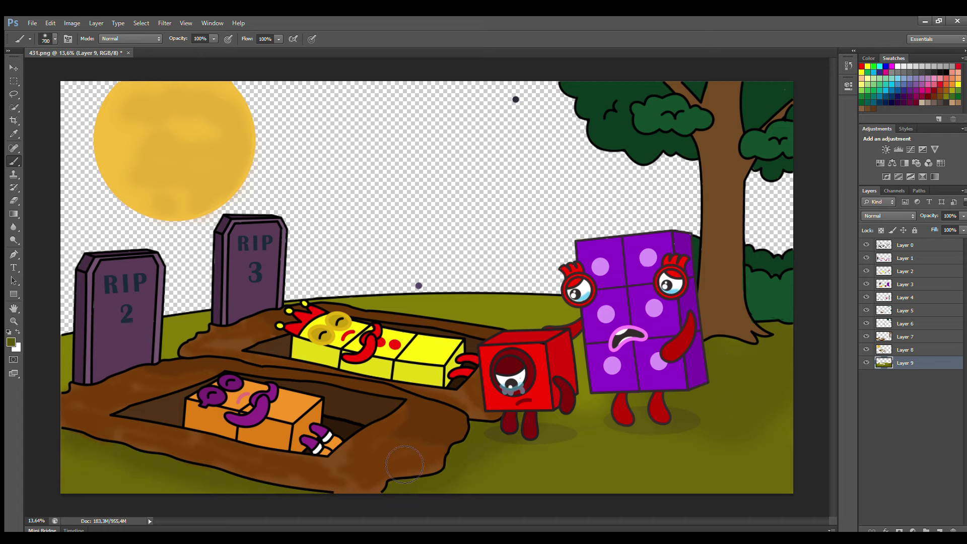
Step: Add Layer 10 beneath Layer 9 and paint a soft purple haze along the horizon, sampling the purple reference dot
{"action": "left_click", "coordinate": [940, 530]}
{"action": "key", "text": "i"}
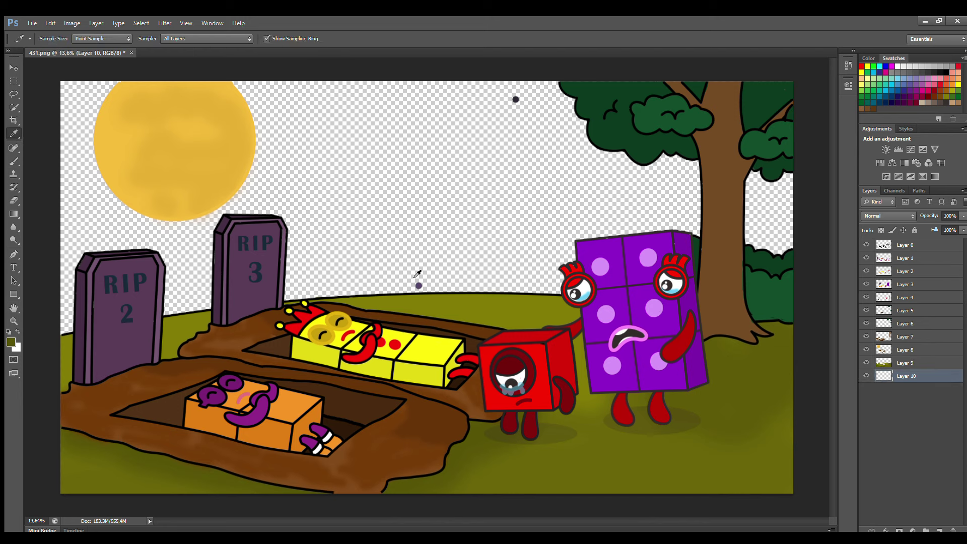
{"action": "key", "text": "b"}
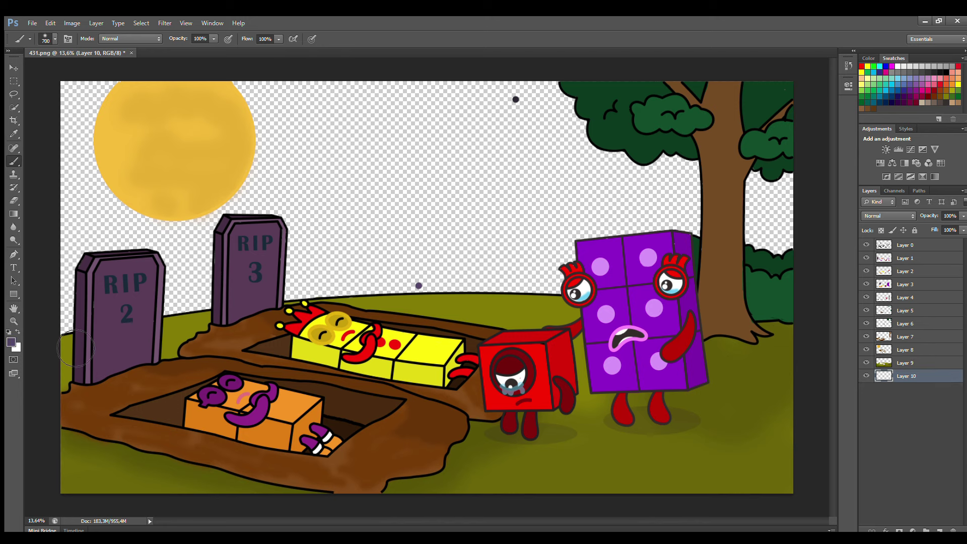
{"action": "left_click_drag", "start_coordinate": [66, 314], "coordinate": [541, 283]}
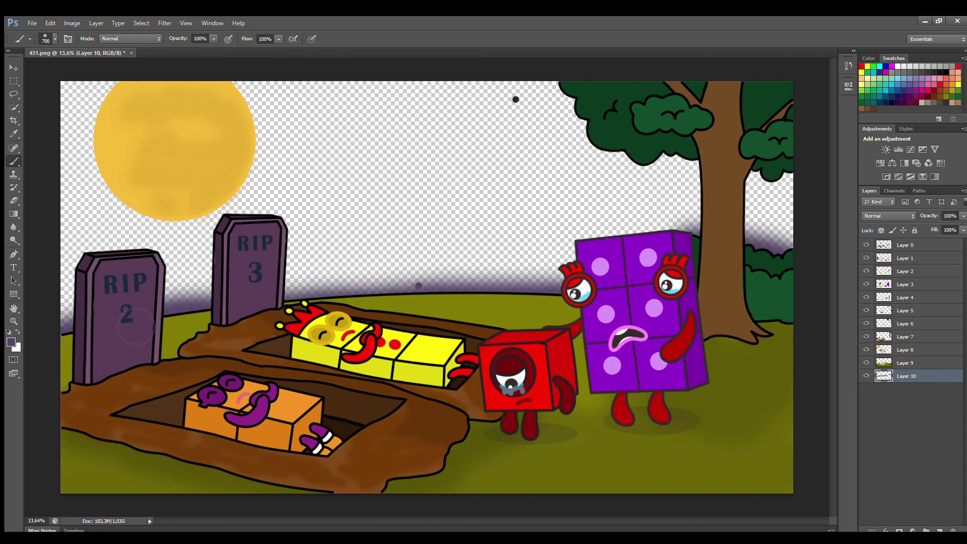
{"action": "mouse_move", "coordinate": [70, 312]}
{"action": "left_mouse_down"}
{"action": "mouse_move", "coordinate": [216, 291]}
{"action": "mouse_move", "coordinate": [564, 314]}
{"action": "left_mouse_up"}
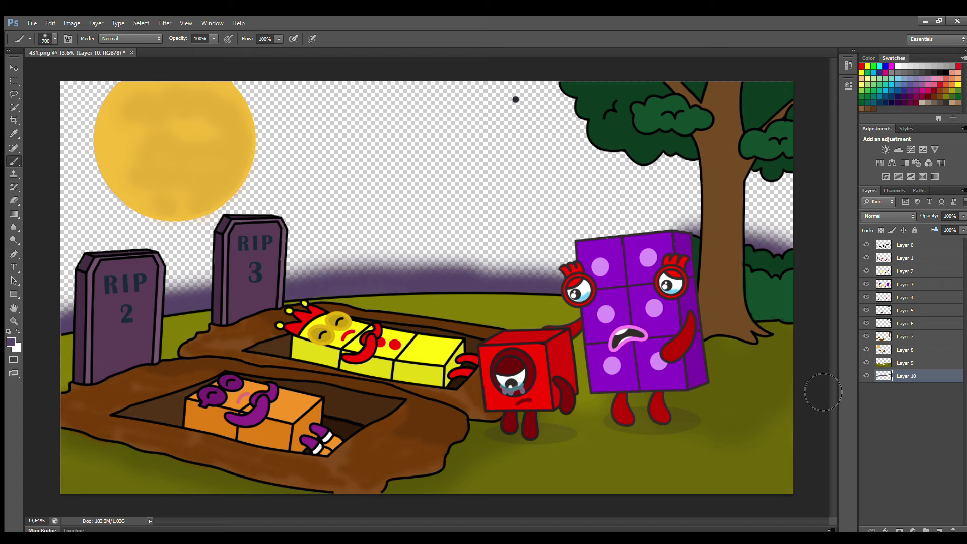
Step: Paint a soft yellow glow around the moon on Layer 10 with a very large brush in the moon's colour
{"action": "left_click", "coordinate": [120, 156], "text": "alt"}
{"action": "key", "text": "bracketright"}
{"action": "key", "text": "bracketright"}
{"action": "key", "text": "bracketright"}
{"action": "key", "text": "bracketright"}
{"action": "key", "text": "bracketright"}
{"action": "key", "text": "bracketright"}
{"action": "key", "text": "bracketright"}
{"action": "key", "text": "bracketright"}
{"action": "key", "text": "bracketright"}
{"action": "key", "text": "bracketright"}
{"action": "key", "text": "bracketright"}
{"action": "key", "text": "bracketright"}
{"action": "key", "text": "bracketright"}
{"action": "key", "text": "bracketright"}
{"action": "key", "text": "bracketright"}
{"action": "key", "text": "bracketright"}
{"action": "key", "text": "bracketright"}
{"action": "key", "text": "bracketright"}
{"action": "key", "text": "bracketright"}
{"action": "key", "text": "bracketright"}
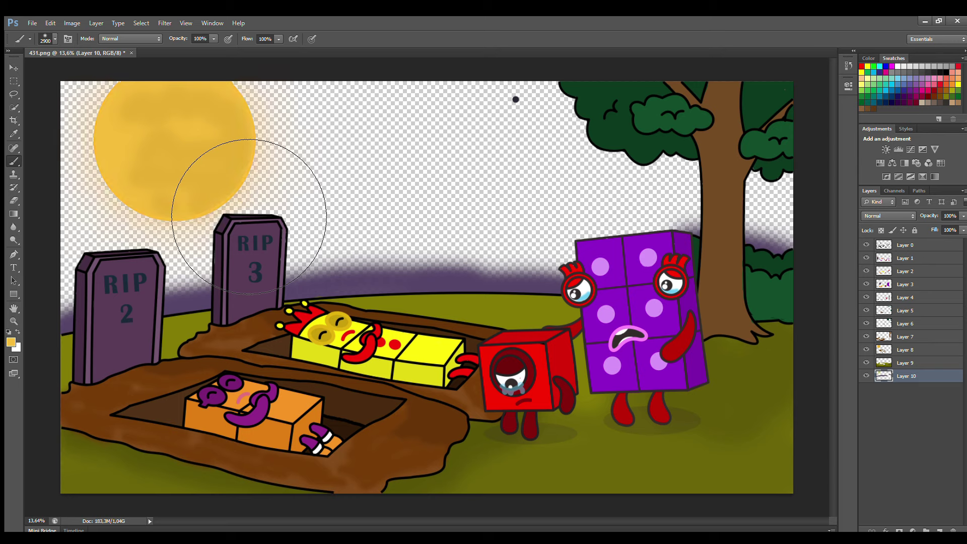
Step: Add Layer 11 at the bottom of the stack and paint the sky dark purple, sampling the dark reference dot
{"action": "key", "text": "i"}
{"action": "left_click", "coordinate": [515, 99]}
{"action": "left_click", "coordinate": [939, 529]}
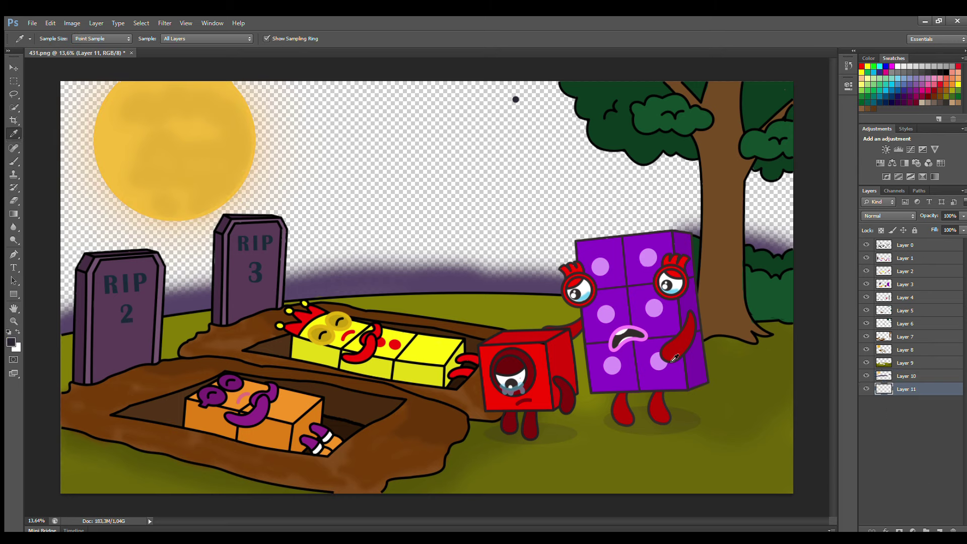
{"action": "left_click", "coordinate": [12, 162]}
{"action": "mouse_move", "coordinate": [141, 156]}
{"action": "left_mouse_down"}
{"action": "mouse_move", "coordinate": [199, 146]}
{"action": "mouse_move", "coordinate": [689, 250]}
{"action": "mouse_move", "coordinate": [282, 212]}
{"action": "mouse_move", "coordinate": [454, 192]}
{"action": "mouse_move", "coordinate": [557, 226]}
{"action": "mouse_move", "coordinate": [264, 304]}
{"action": "left_mouse_up"}
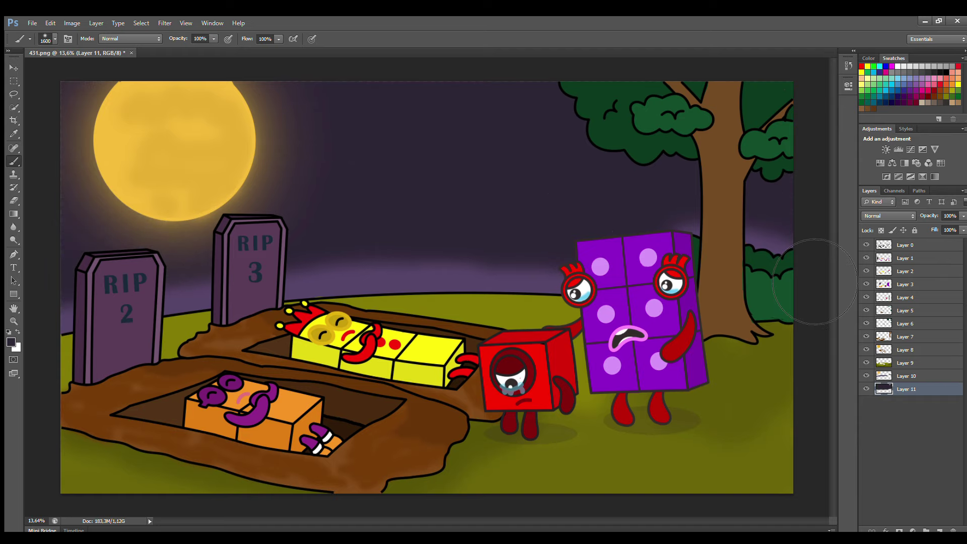
Step: Thin the purple horizon haze on Layer 10 by brushing the dark sky colour softly over its upper edge
{"action": "key", "text": "alt+bracketright"}
{"action": "key", "text": "bracketleft"}
{"action": "key", "text": "bracketleft"}
{"action": "key", "text": "bracketleft"}
{"action": "key", "text": "bracketleft"}
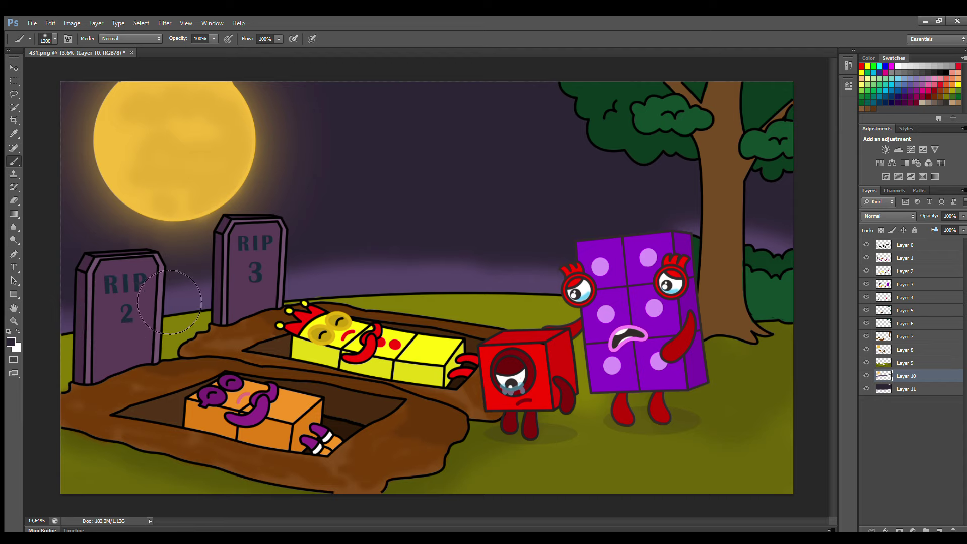
{"action": "key", "text": "bracketleft"}
{"action": "key", "text": "bracketleft"}
{"action": "key", "text": "bracketleft"}
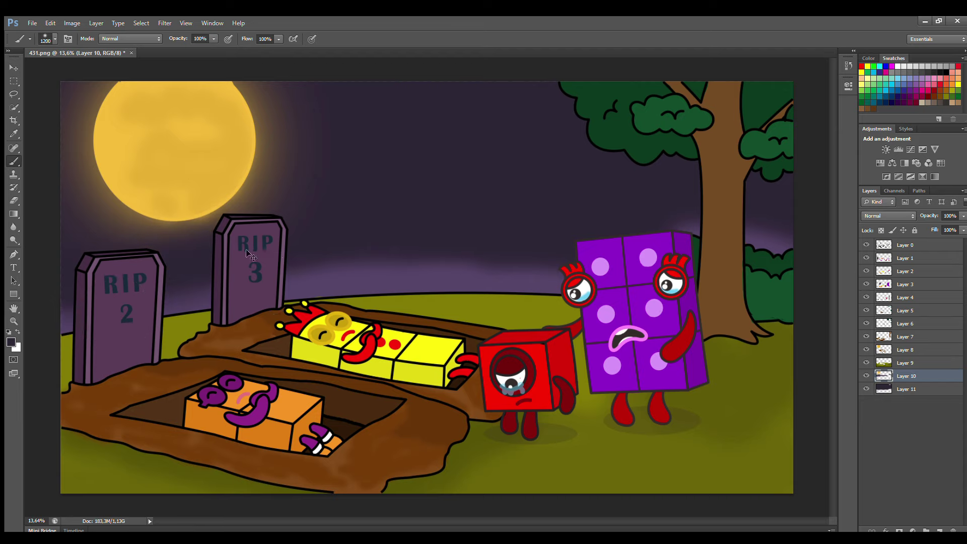
{"action": "mouse_move", "coordinate": [97, 317]}
{"action": "left_mouse_down"}
{"action": "mouse_move", "coordinate": [221, 292]}
{"action": "mouse_move", "coordinate": [574, 267]}
{"action": "left_mouse_up"}
Step: Dot small light grey stars across the night sky on Layer 0 with a small soft brush
{"action": "key", "text": "alt+period"}
{"action": "key", "text": "e"}
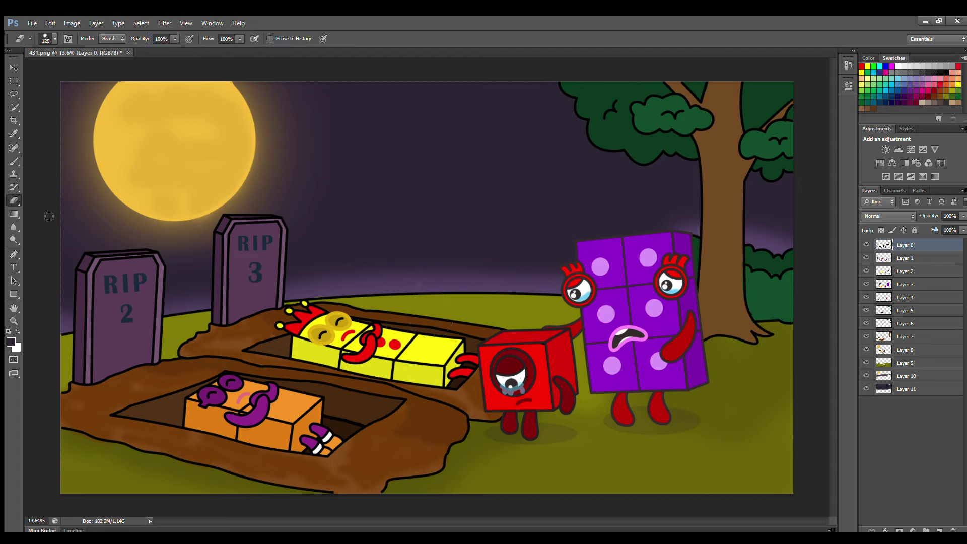
{"action": "key", "text": "x"}
{"action": "key", "text": "b"}
{"action": "key", "text": "bracketleft"}
{"action": "key", "text": "bracketleft"}
{"action": "key", "text": "bracketleft"}
{"action": "key", "text": "bracketleft"}
{"action": "key", "text": "bracketleft"}
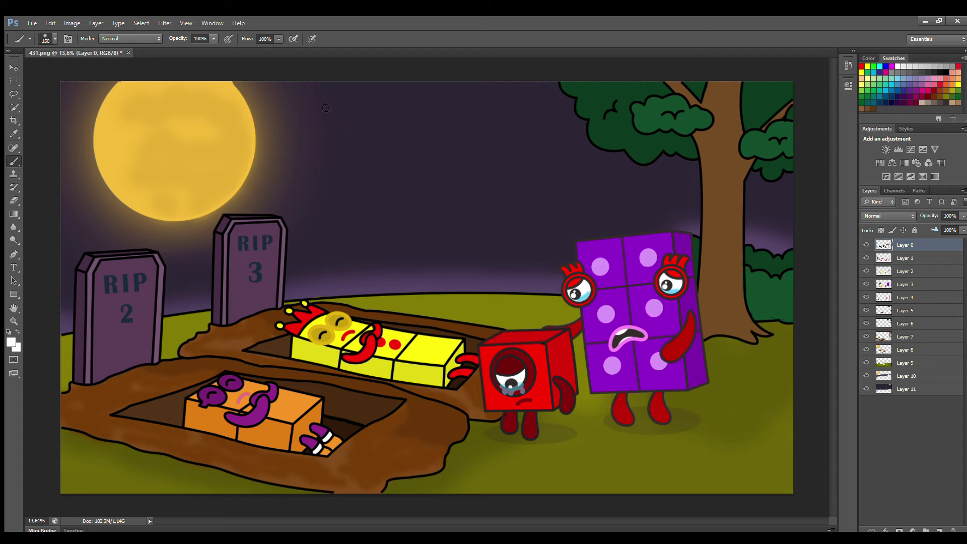
{"action": "left_click", "coordinate": [914, 67]}
{"action": "left_click", "coordinate": [473, 160]}
{"action": "left_click", "coordinate": [403, 122]}
{"action": "key", "text": "bracketleft"}
{"action": "key", "text": "bracketleft"}
{"action": "left_click", "coordinate": [398, 169]}
{"action": "left_click", "coordinate": [335, 167]}
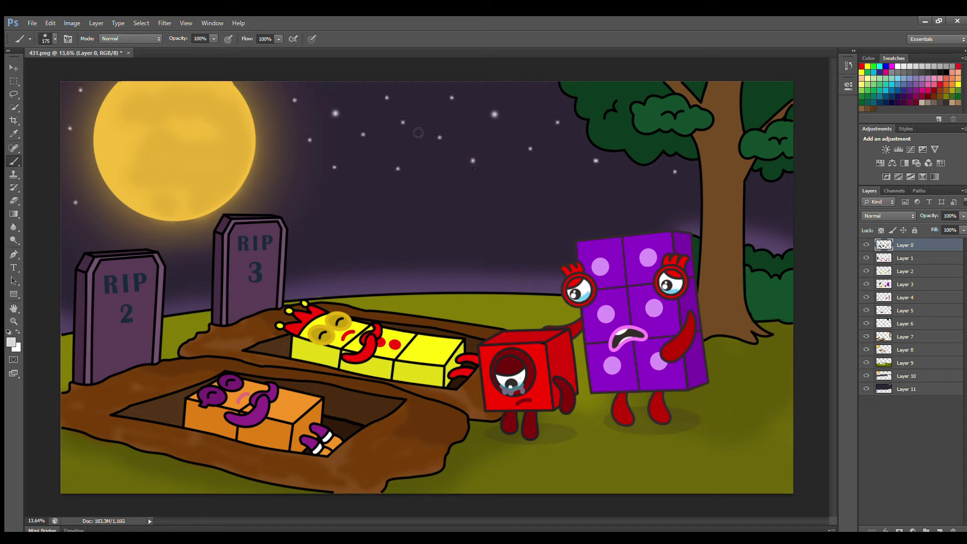
Step: Add several larger glowing light grey stars around the moon and mid-sky on Layer 0
{"action": "left_click", "coordinate": [402, 123]}
{"action": "left_click", "coordinate": [268, 93]}
{"action": "key", "text": "bracketleft"}
{"action": "key", "text": "bracketleft"}
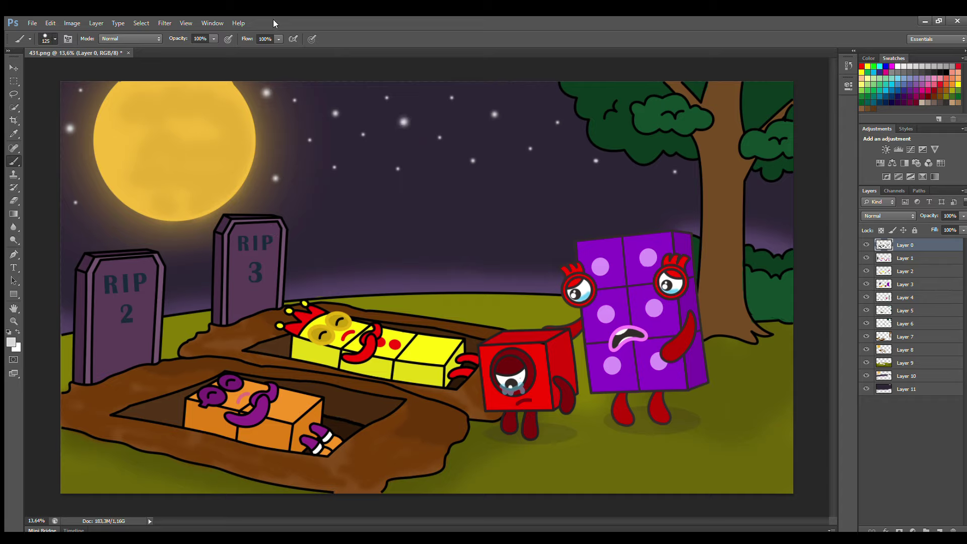